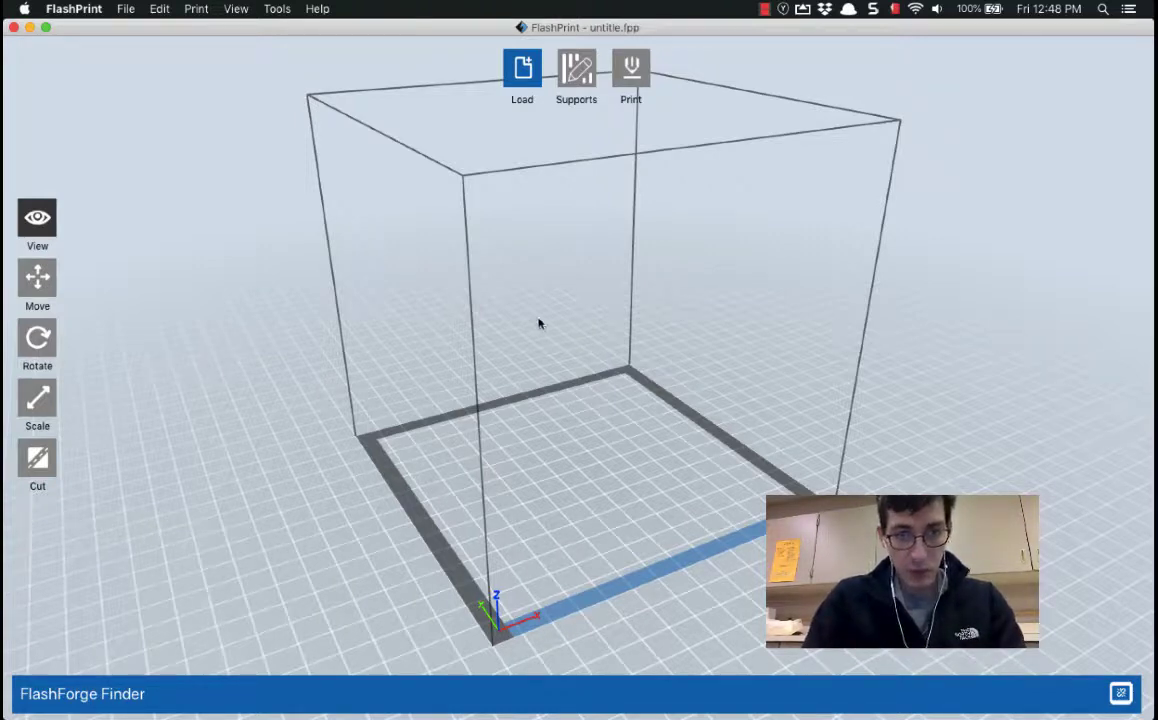
Step: Load earplugs-pin-4.stl from the Earplugs folder and place the model on the platform
left_click(524, 70)
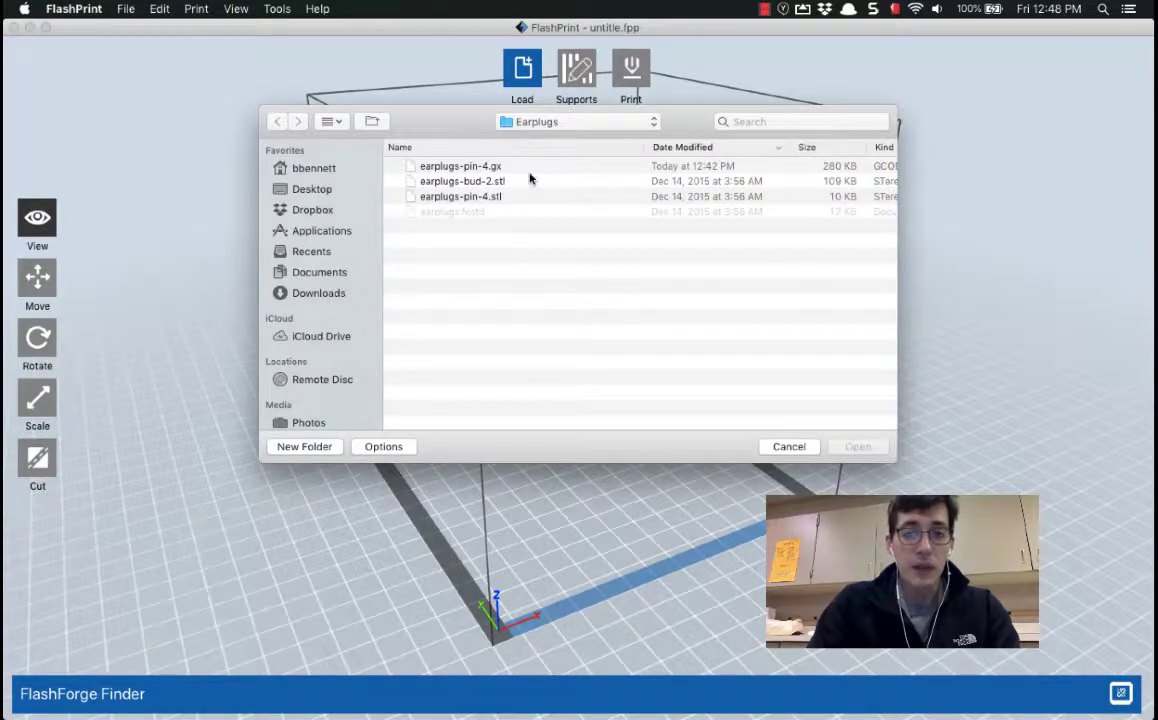
left_click(472, 197)
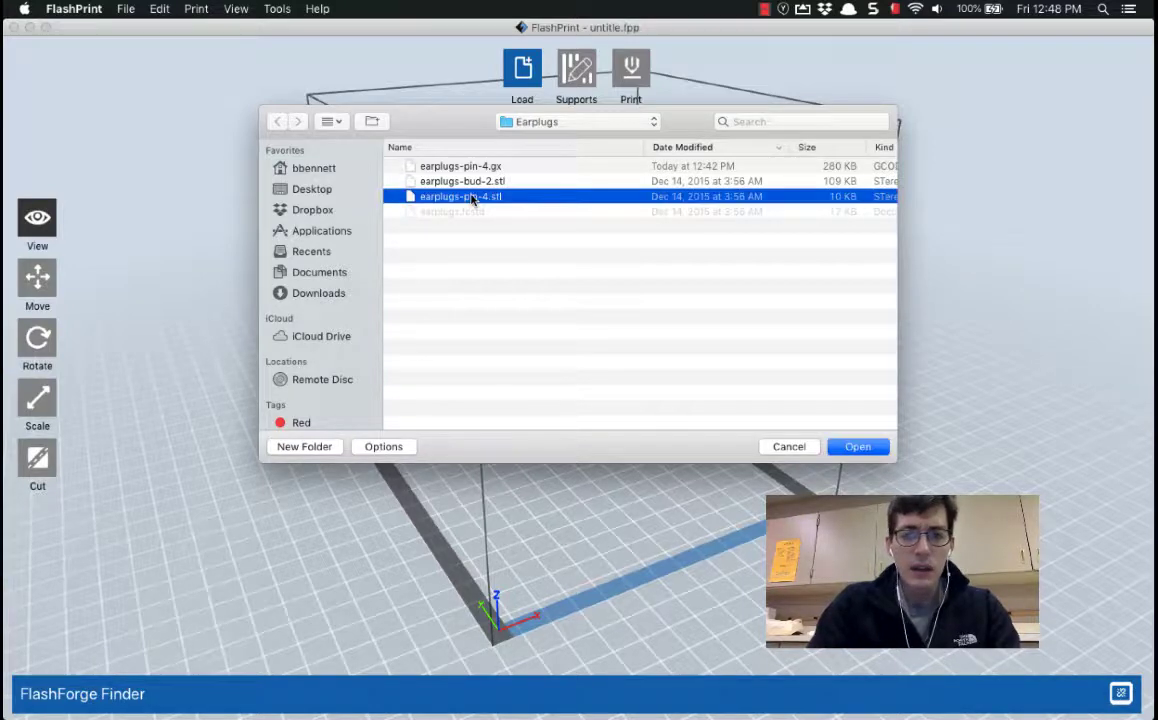
left_click(858, 447)
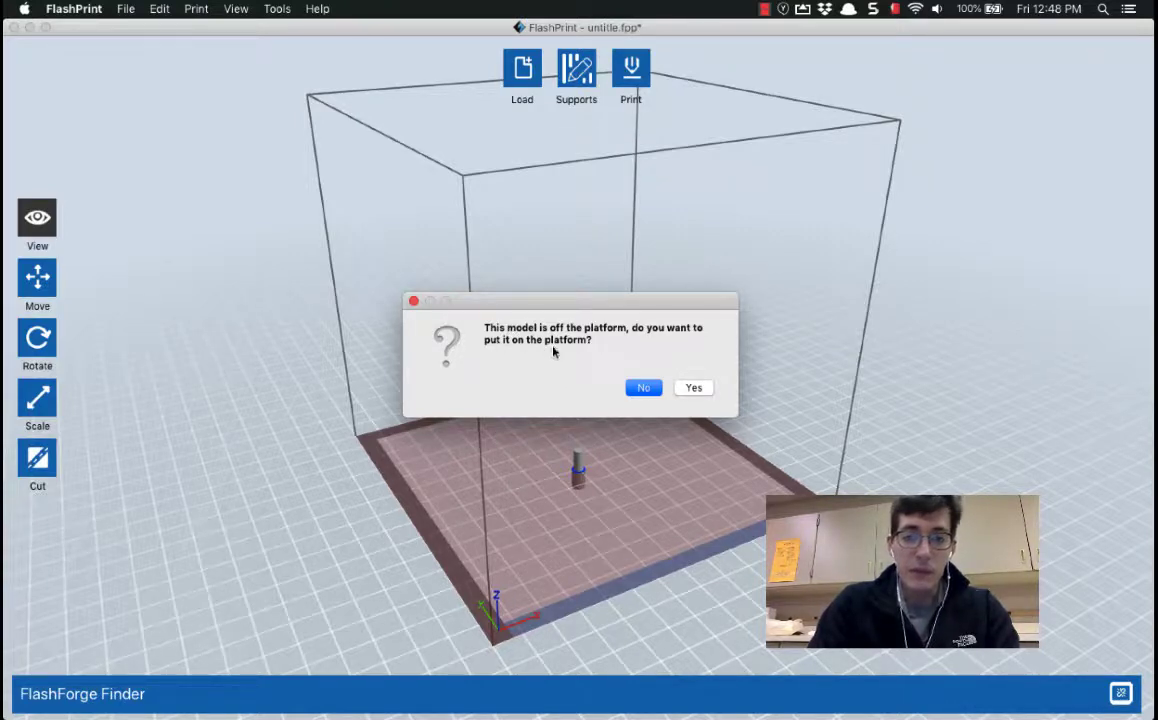
left_click(693, 388)
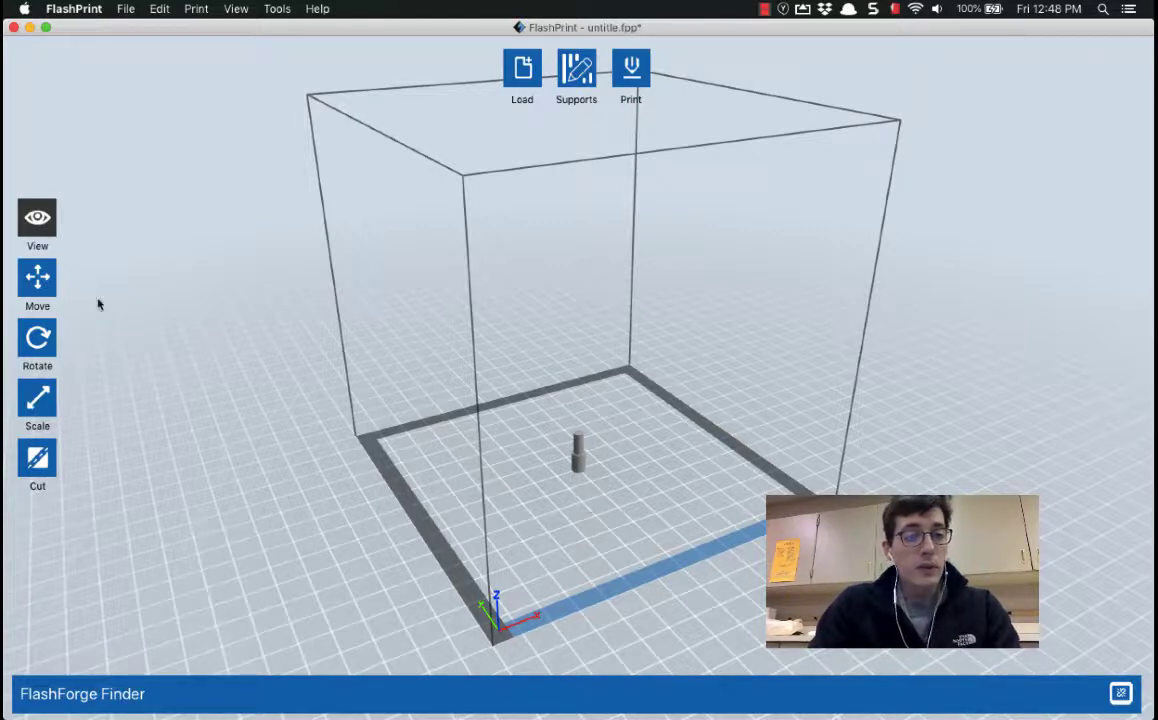
Step: Examine the pin on the build platform from the right view, from other angles and at different distances
left_click(38, 224)
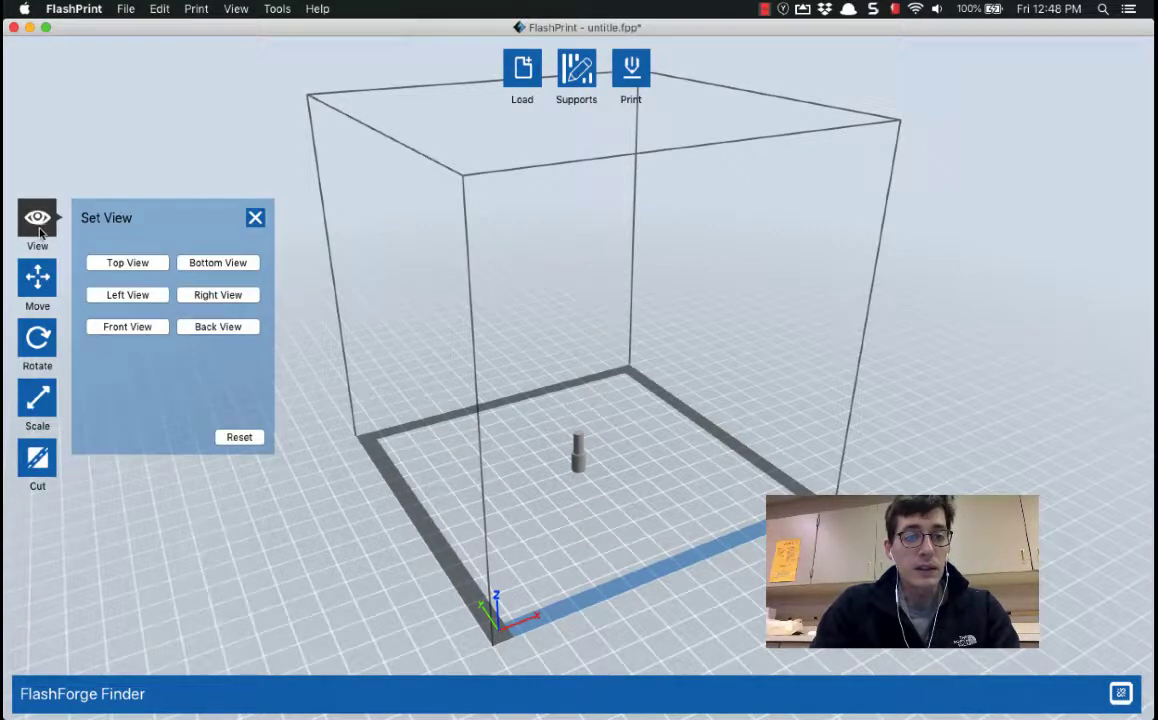
left_click(218, 295)
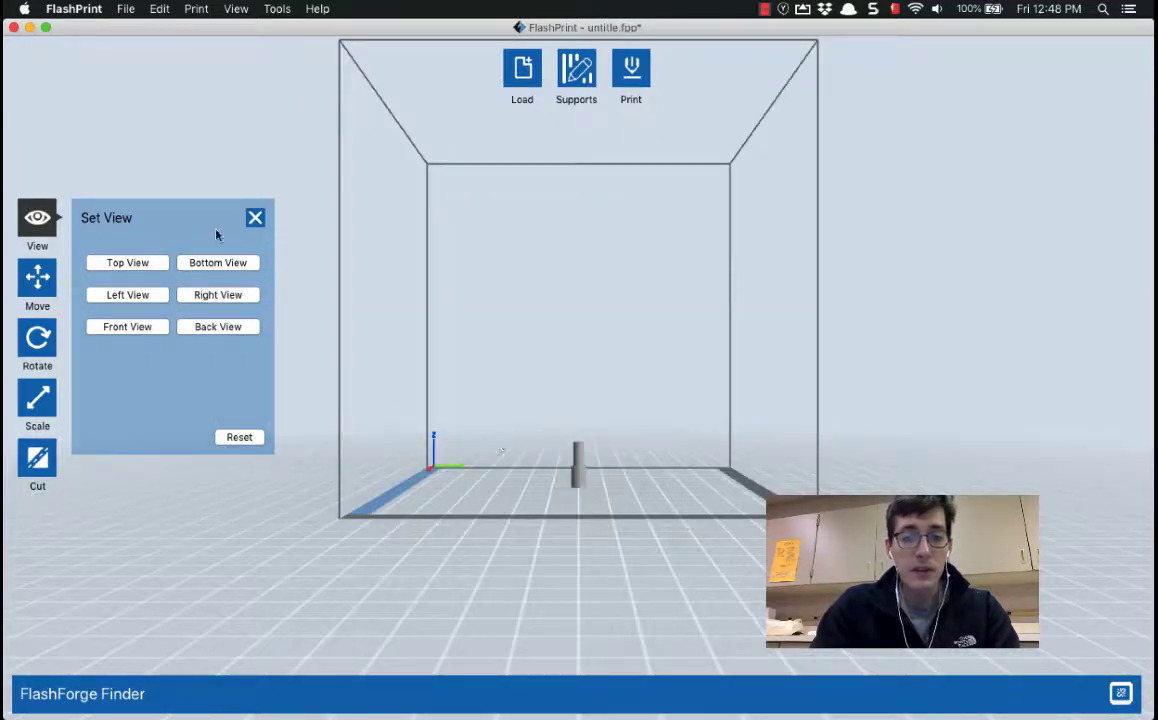
left_click(254, 218)
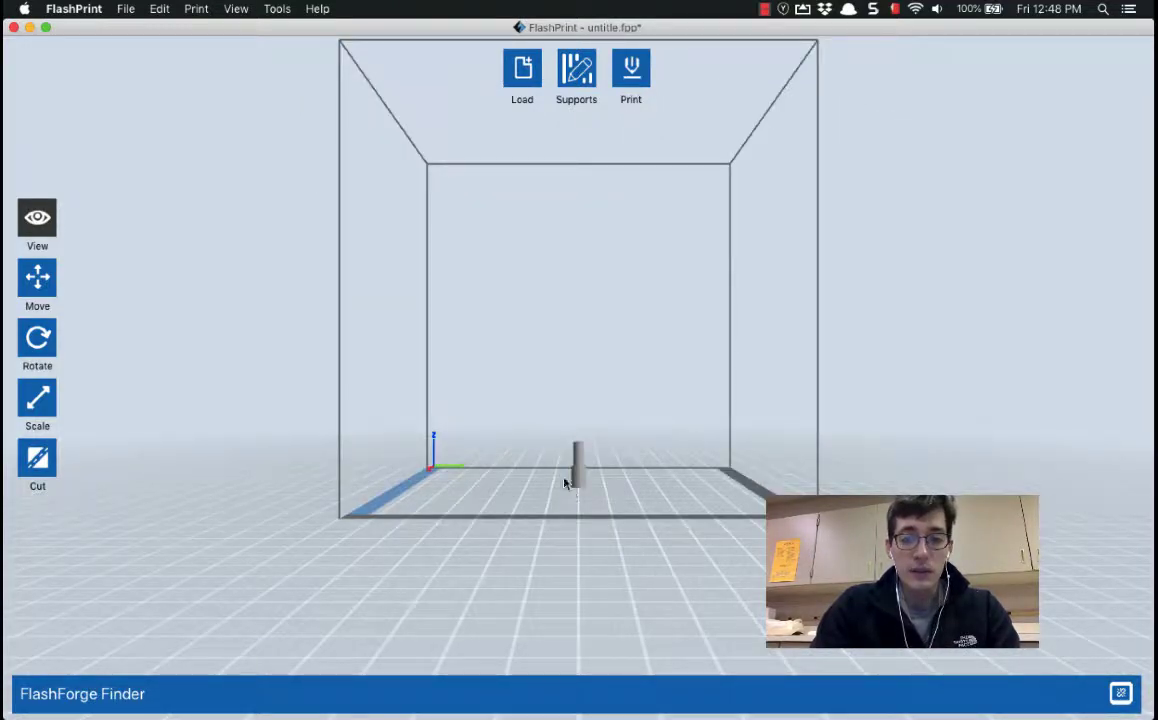
scroll(553, 463, "up", 5)
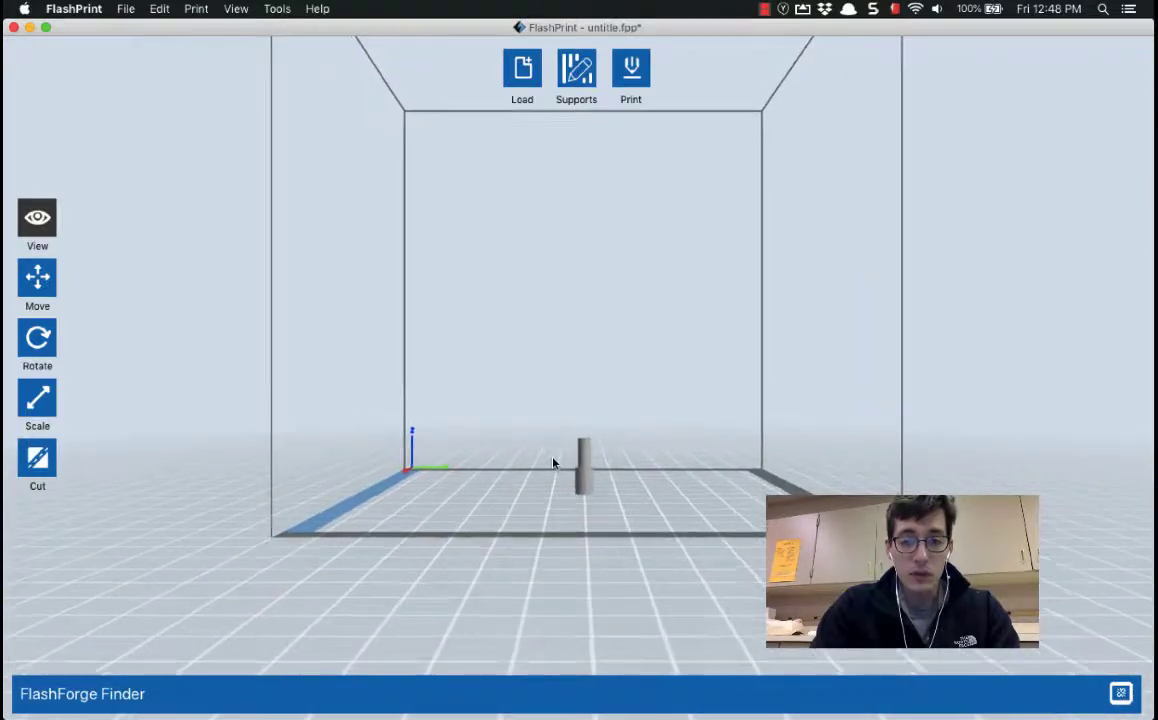
scroll(553, 463, "down", 5)
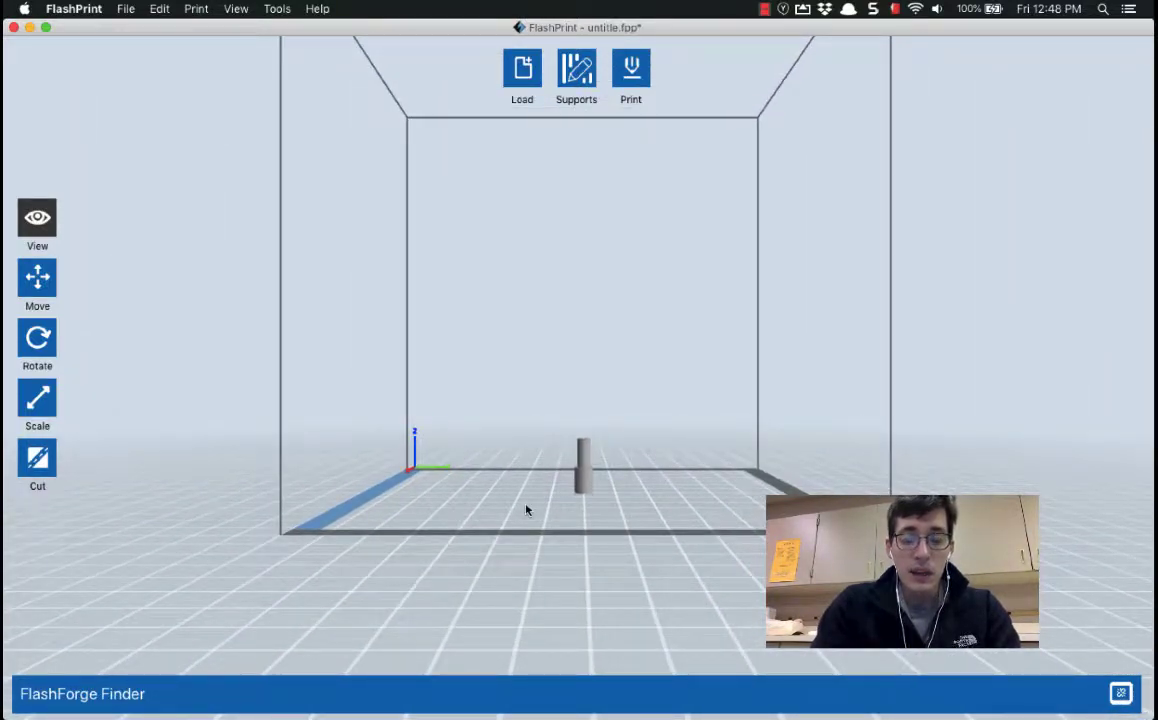
right_click_drag(526, 510, 710, 499)
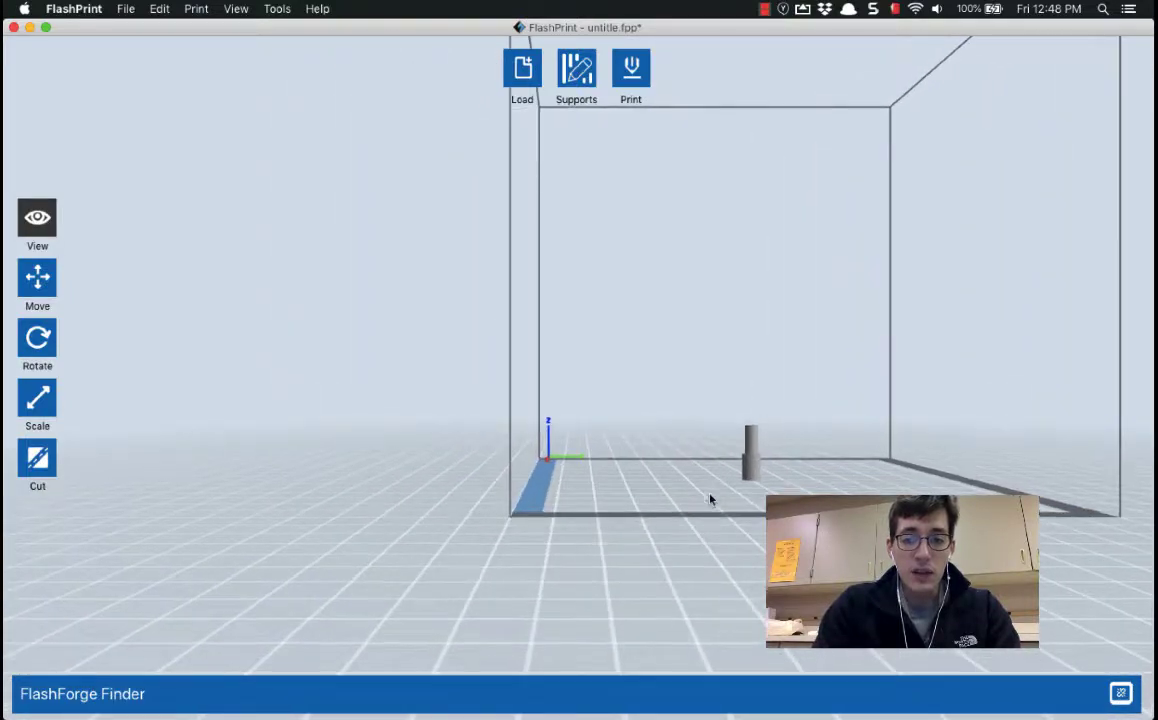
left_click_drag(710, 499, 486, 571)
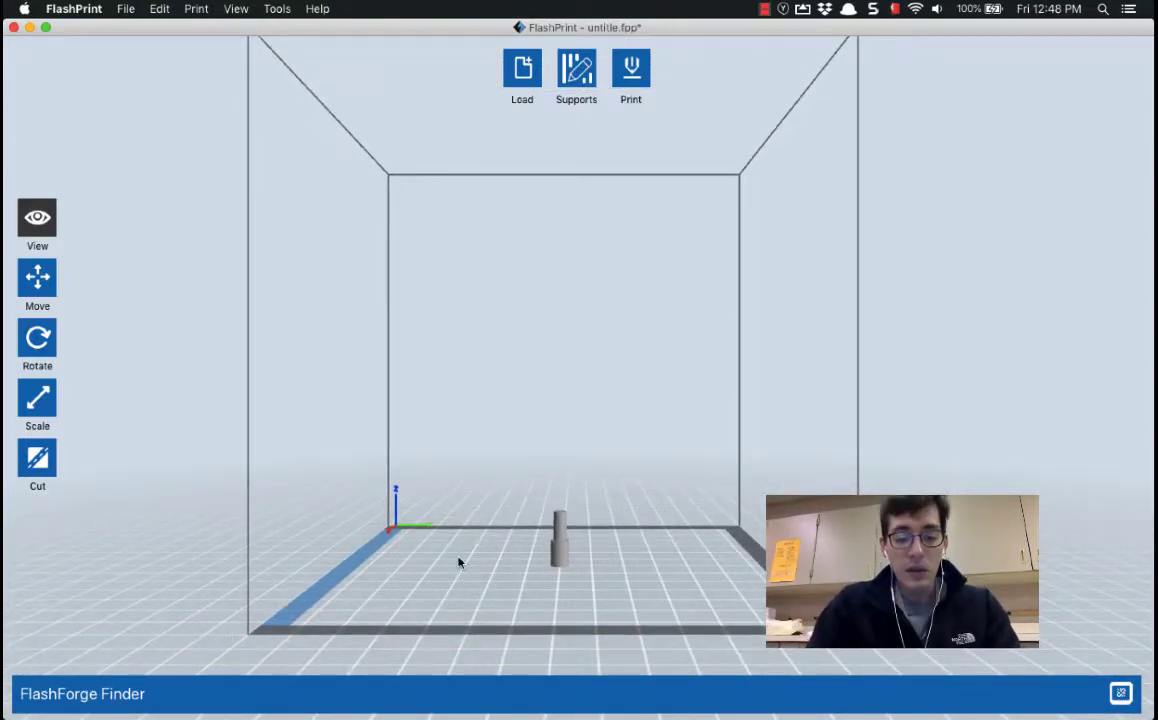
left_click_drag(468, 565, 475, 578)
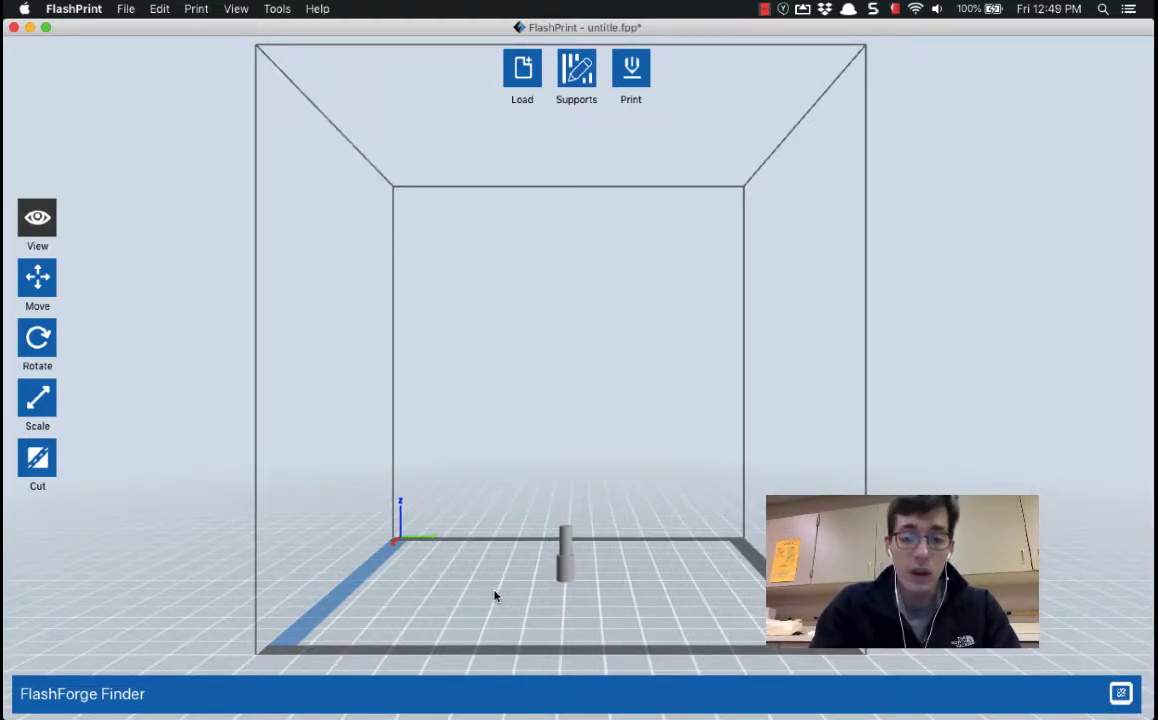
left_click_drag(494, 597, 569, 623)
scroll(566, 501, "up", 5)
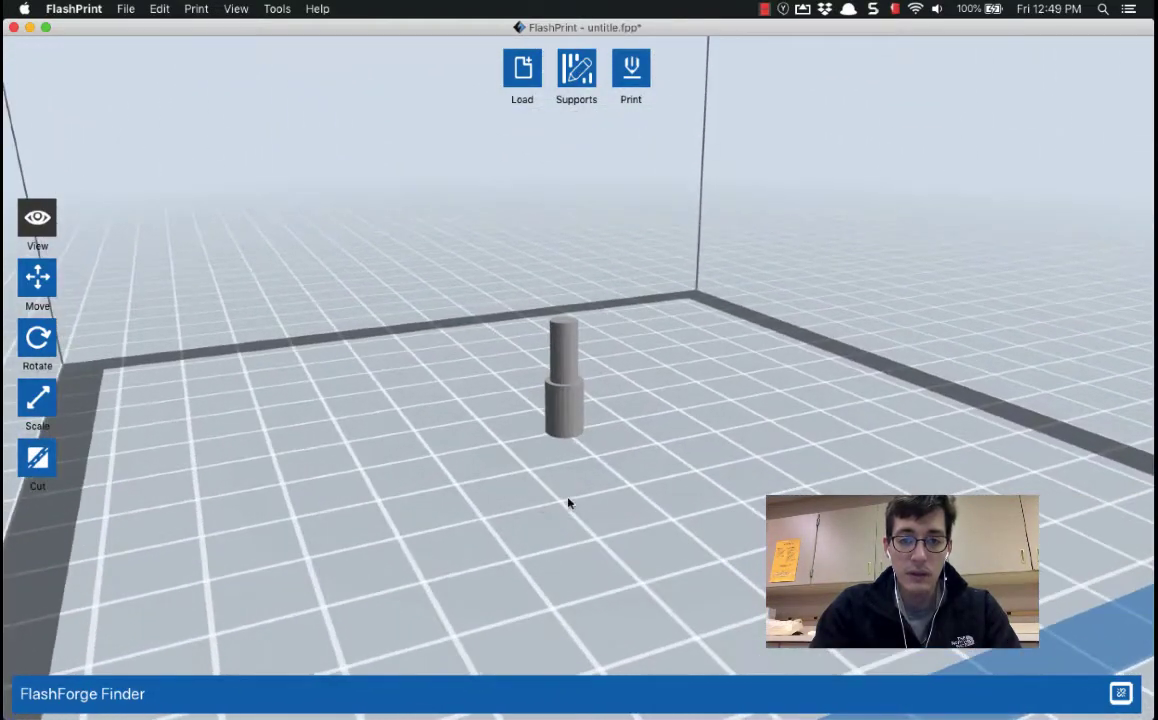
left_click_drag(506, 485, 670, 425)
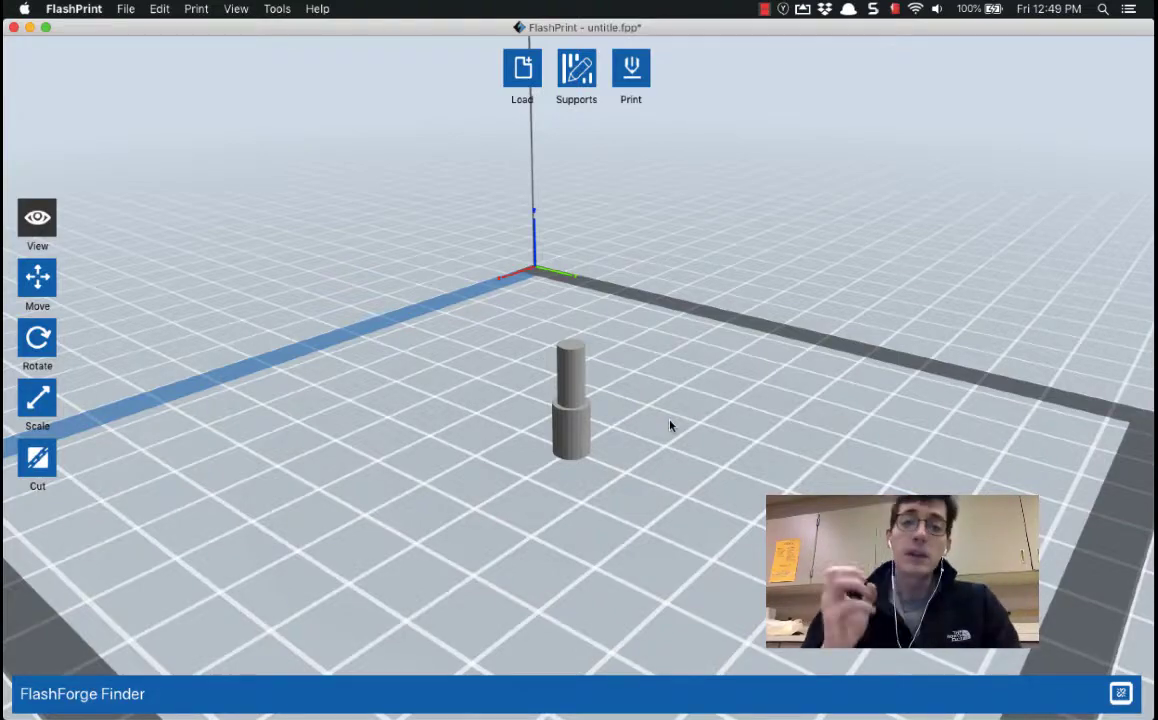
scroll(670, 425, "down", 5)
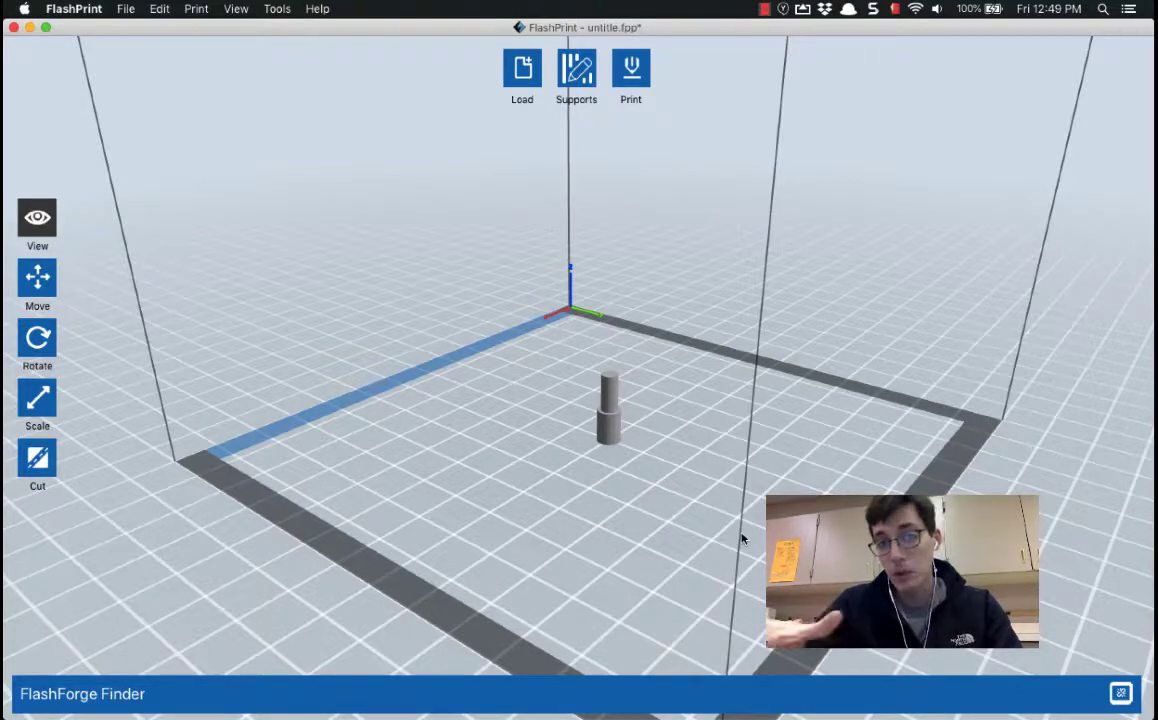
Step: Load earplugs-bud-2.stl from the Earplugs folder alongside the pin
left_click(522, 67)
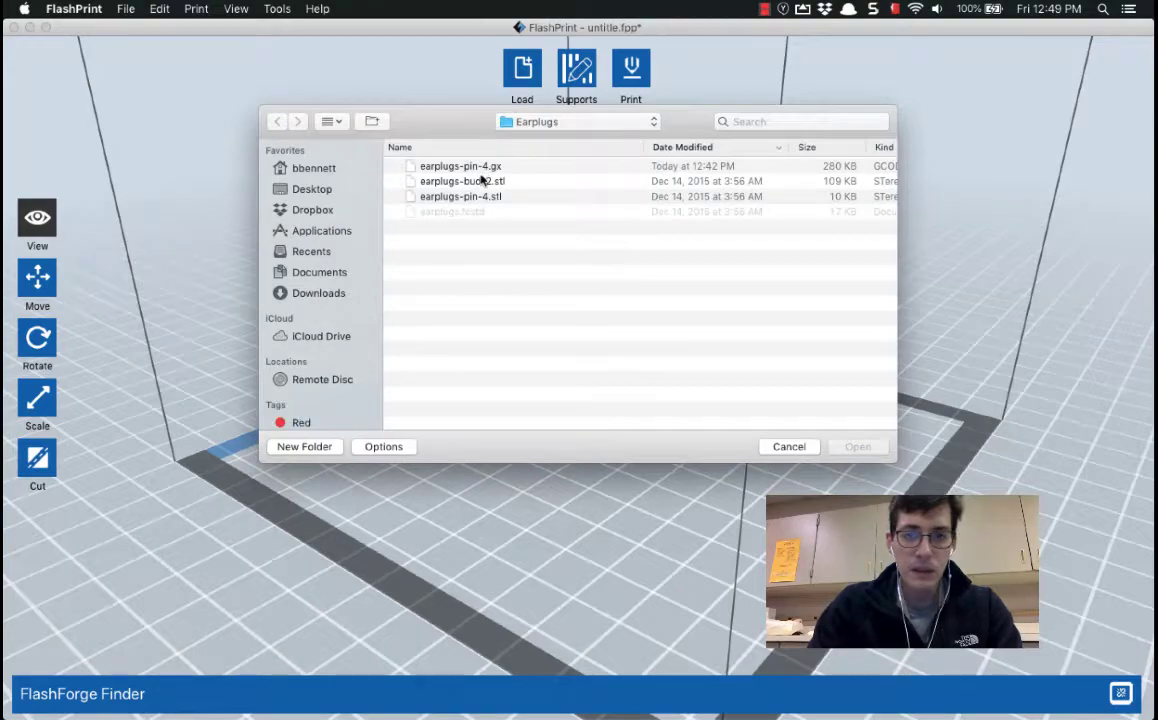
left_click(483, 180)
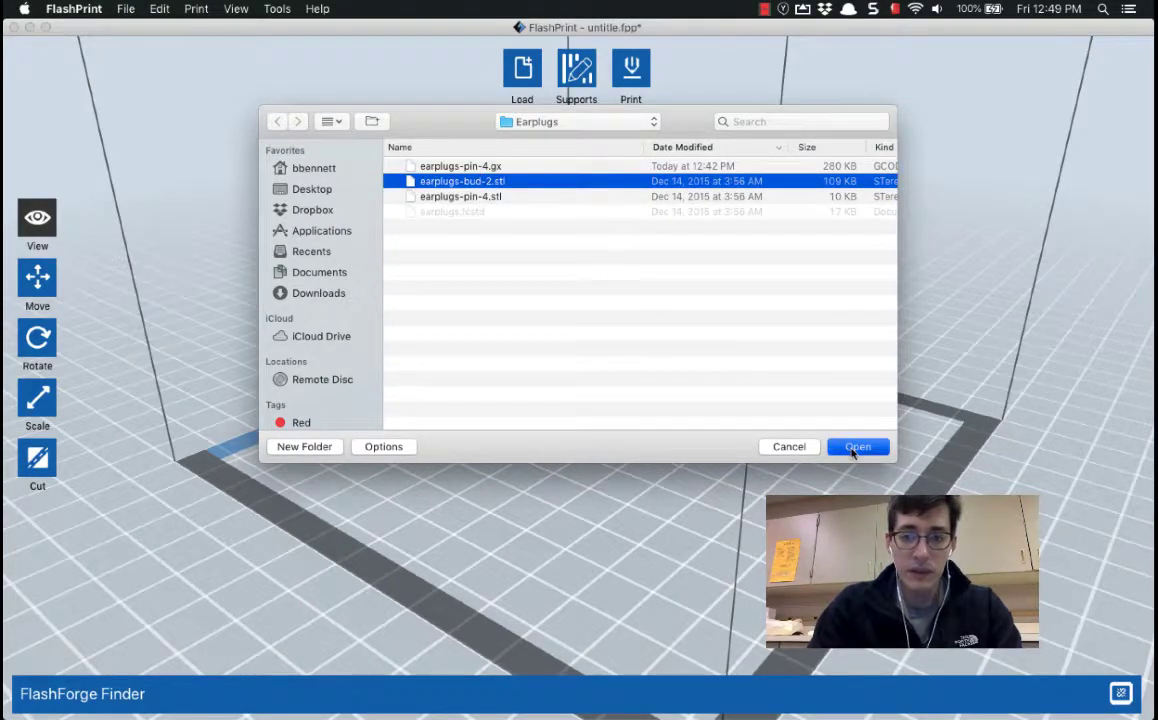
left_click(856, 447)
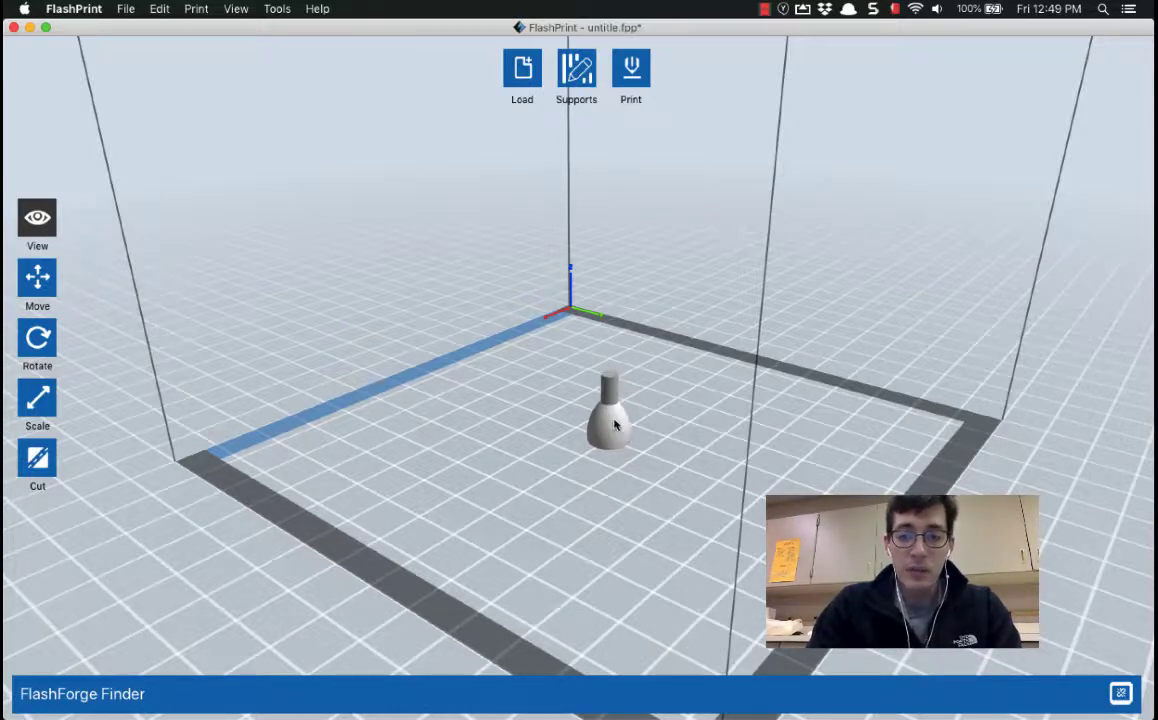
Step: Move the bud off the pin to about X -11.9 mm, Y 20.1 mm on the platform
left_click(40, 287)
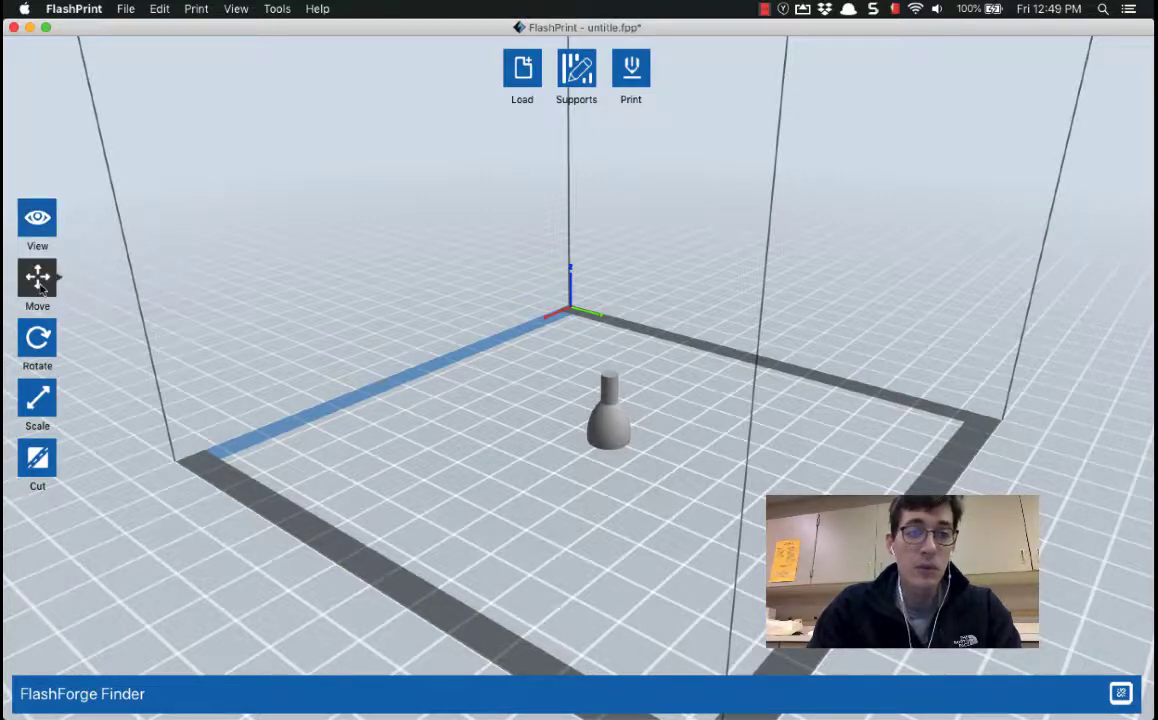
left_click(40, 287)
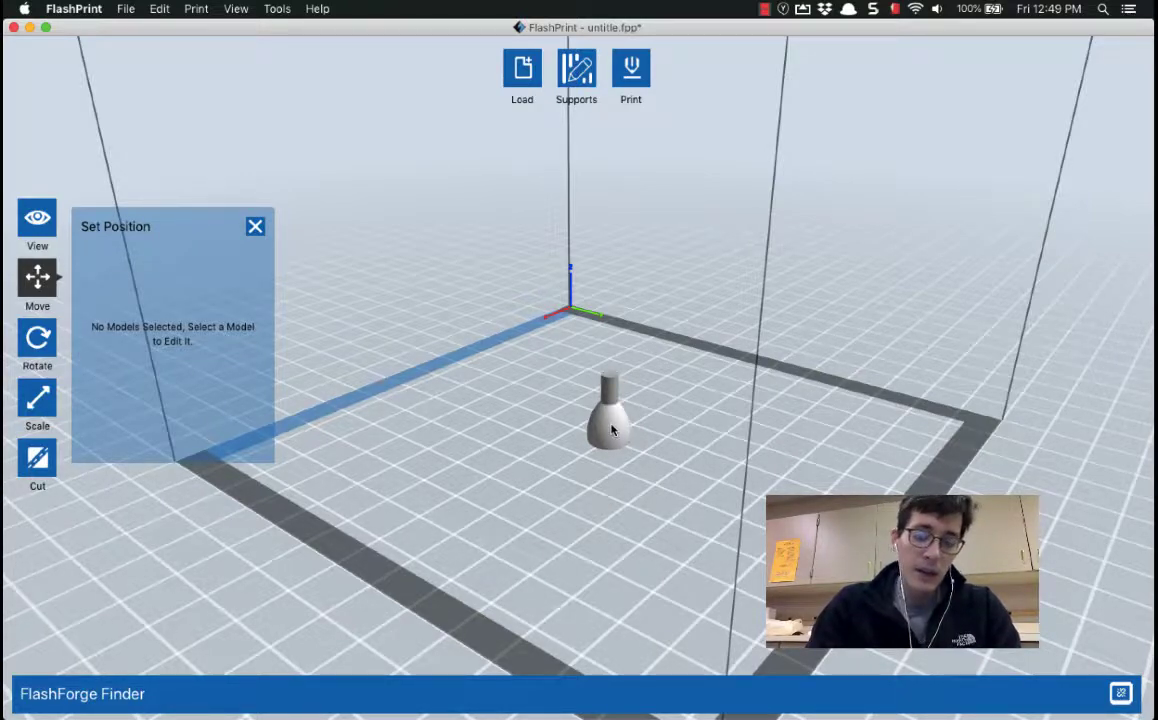
scroll(612, 430, "up", 4)
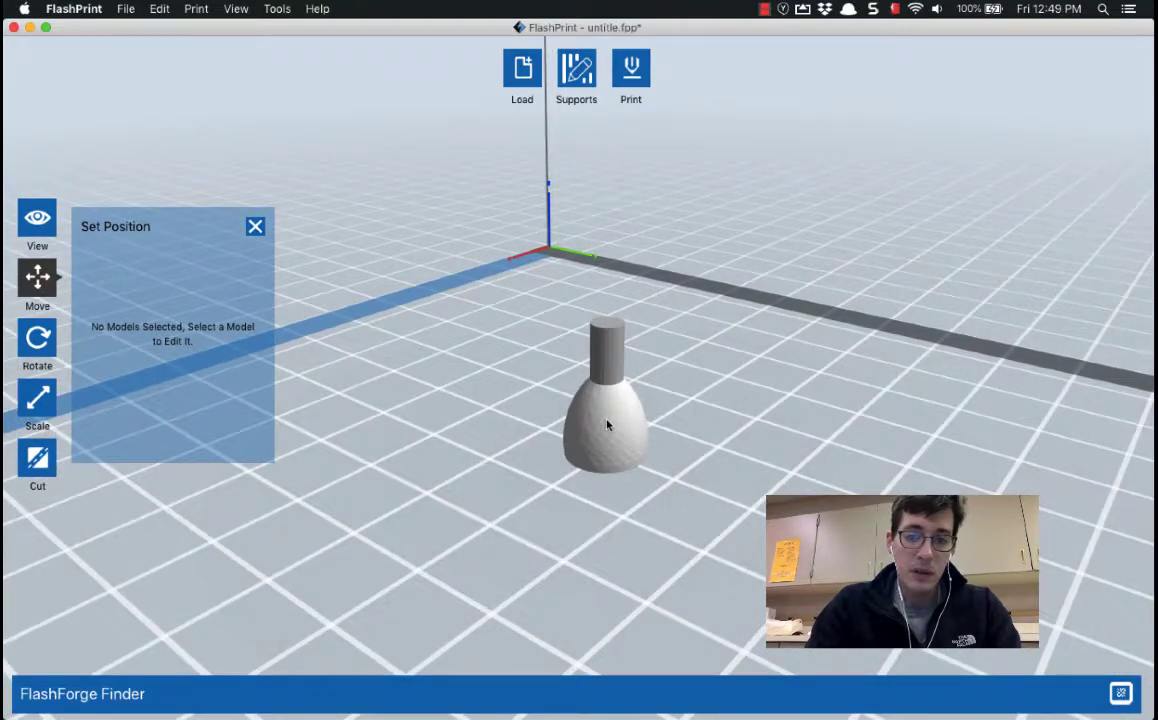
left_click(607, 425)
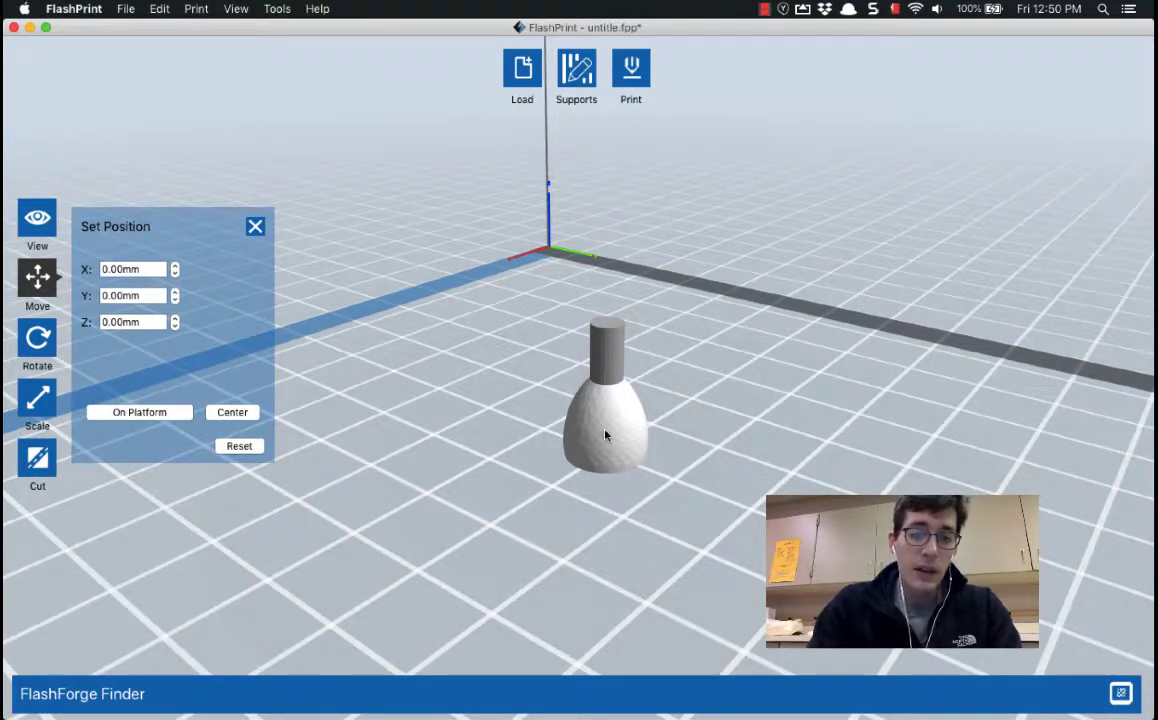
left_click_drag(606, 434, 797, 440)
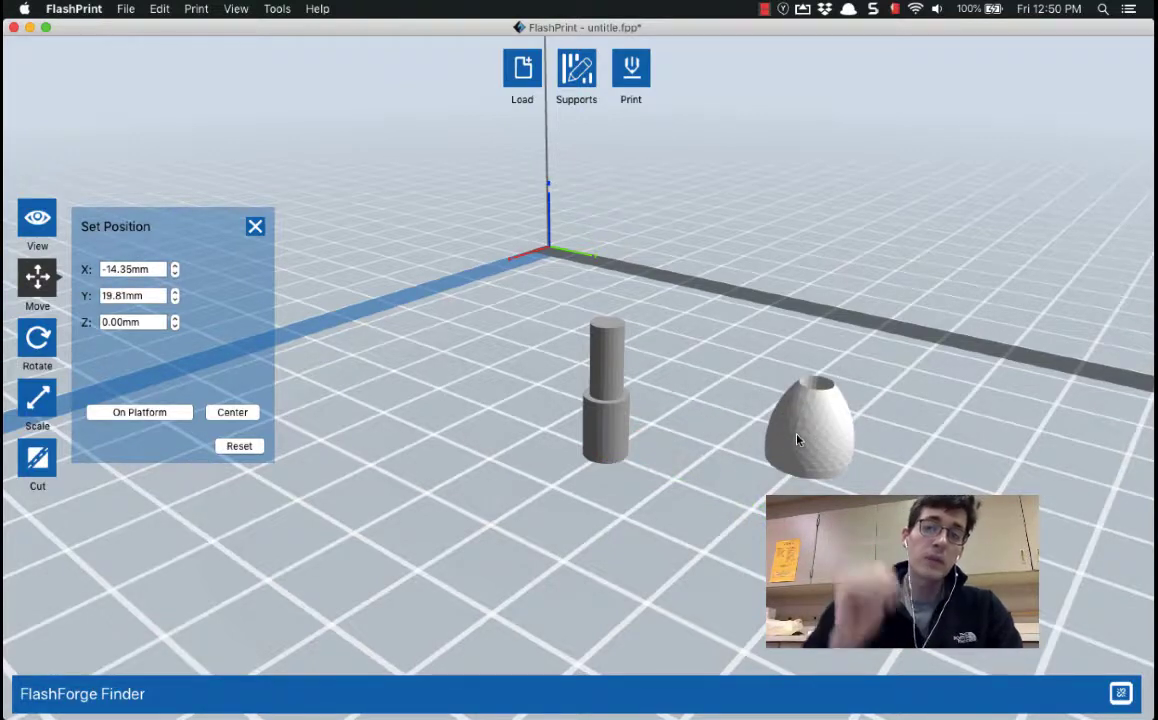
mouse_move(750, 520)
left_mouse_down()
mouse_move(757, 491)
mouse_move(740, 533)
left_mouse_up()
mouse_move(739, 527)
right_mouse_down()
mouse_move(741, 504)
mouse_move(726, 537)
right_mouse_up()
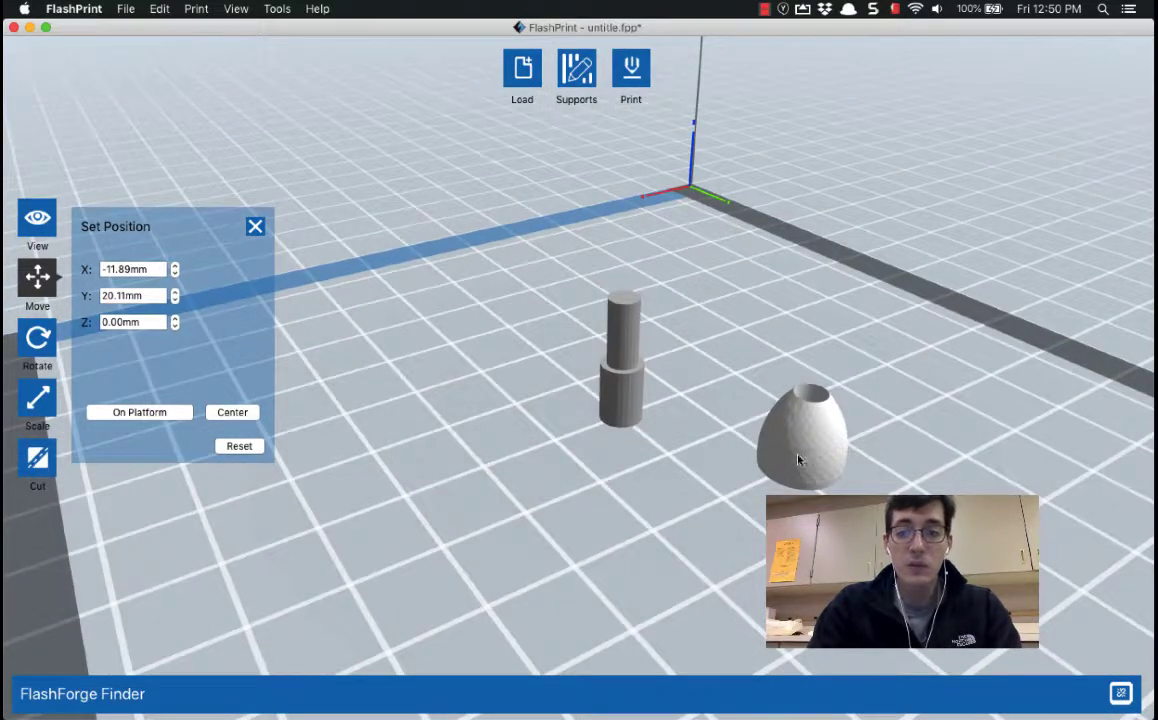
Step: Raise the bud to a Z position of 10 mm and put it back on the platform
left_click(107, 323)
type("1")
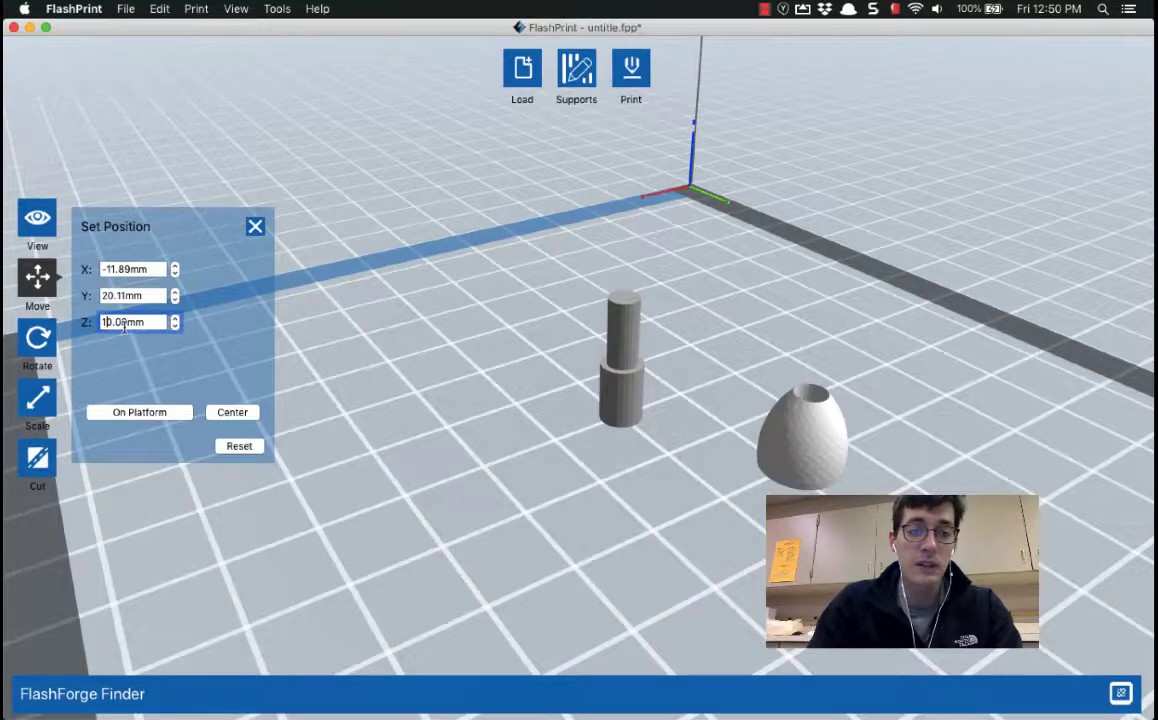
key("Return")
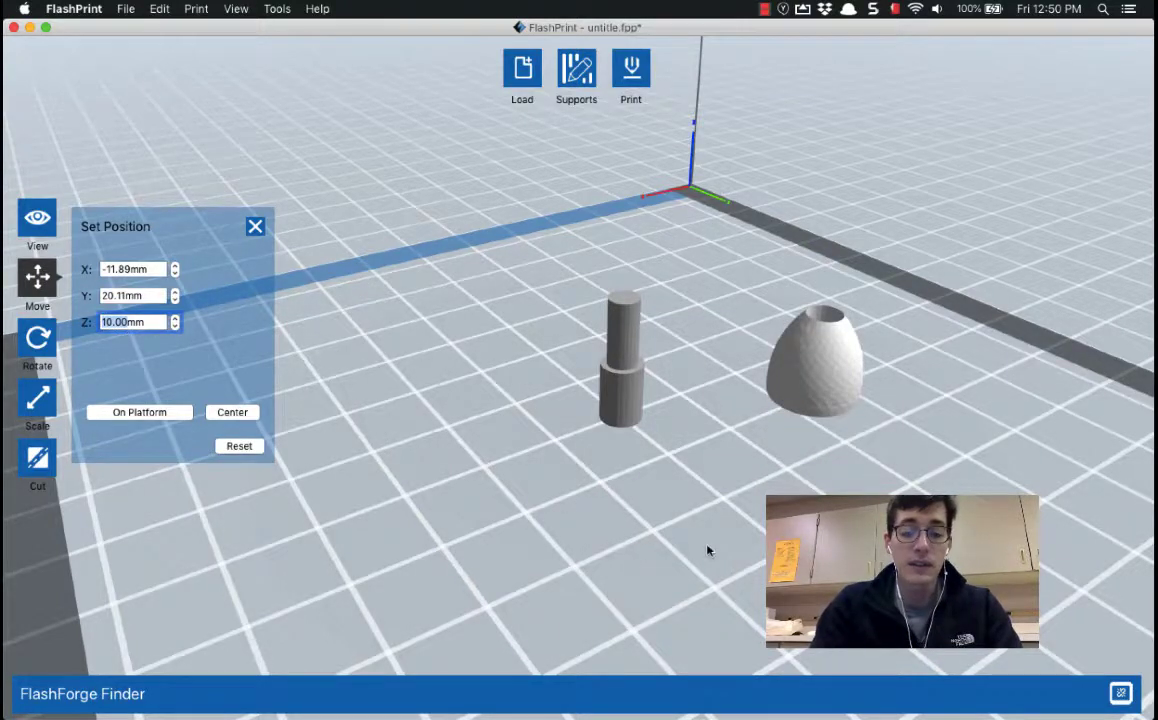
right_click_drag(708, 548, 742, 527)
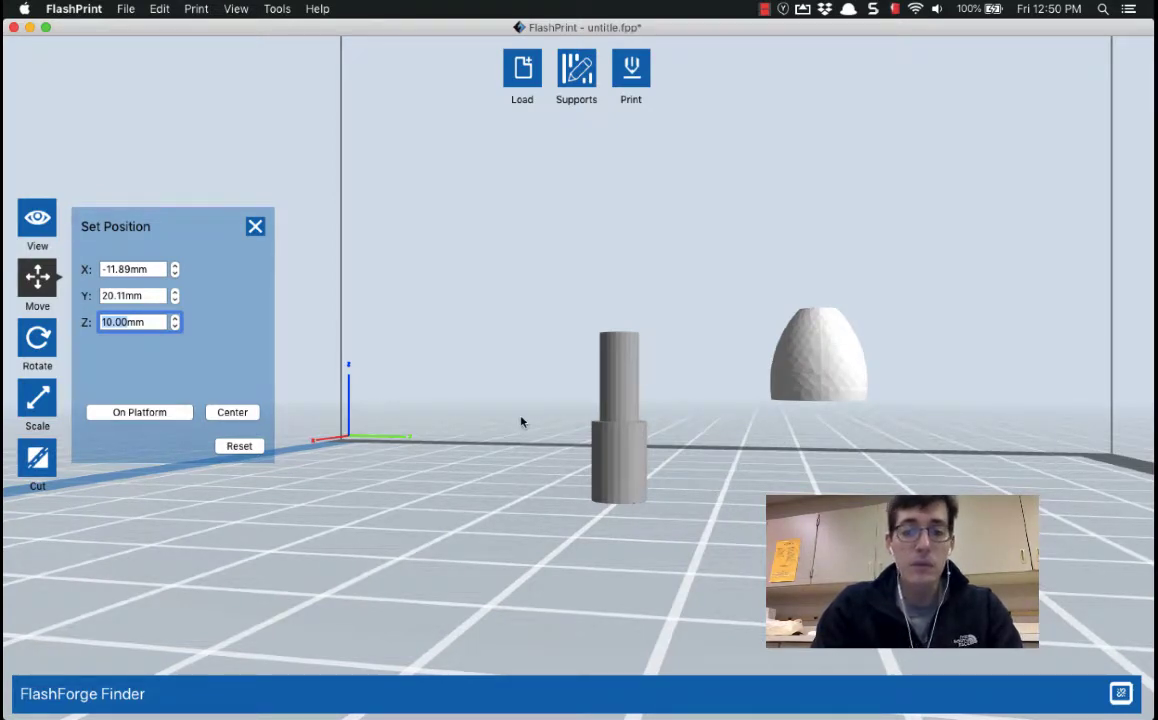
left_click(167, 414)
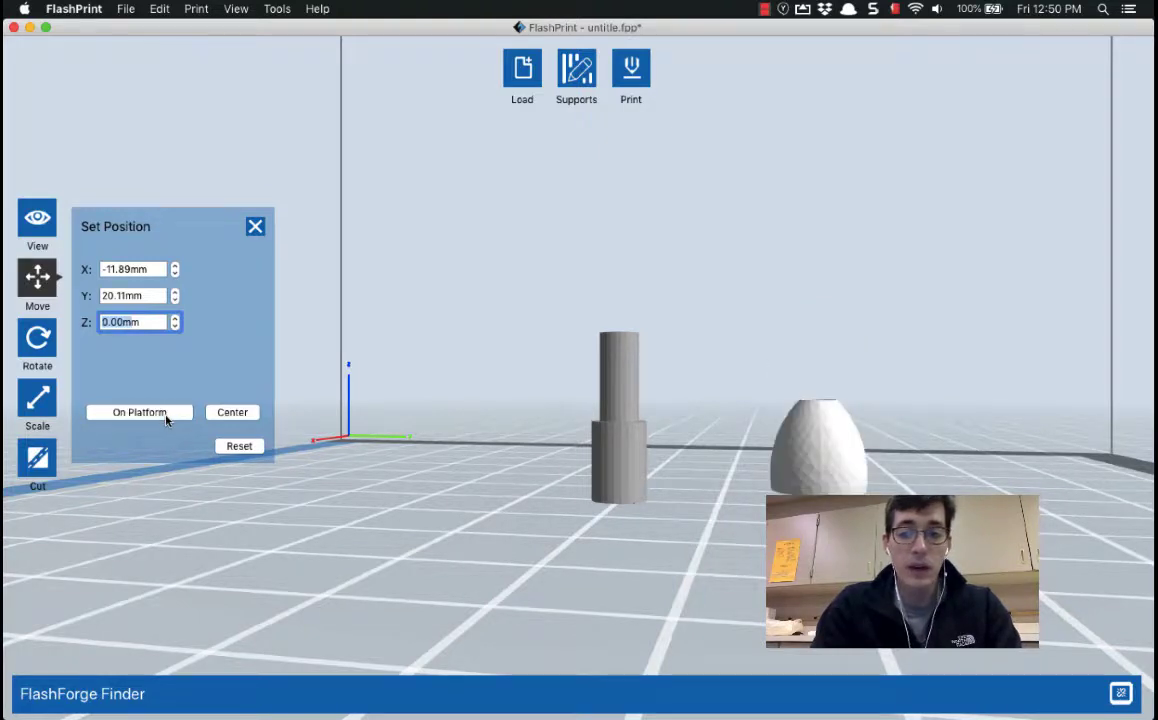
Step: Move the bud farther from the pin, to about X 2 mm, Y 24 mm
mouse_move(473, 524)
left_mouse_down()
mouse_move(473, 548)
mouse_move(473, 533)
left_mouse_up()
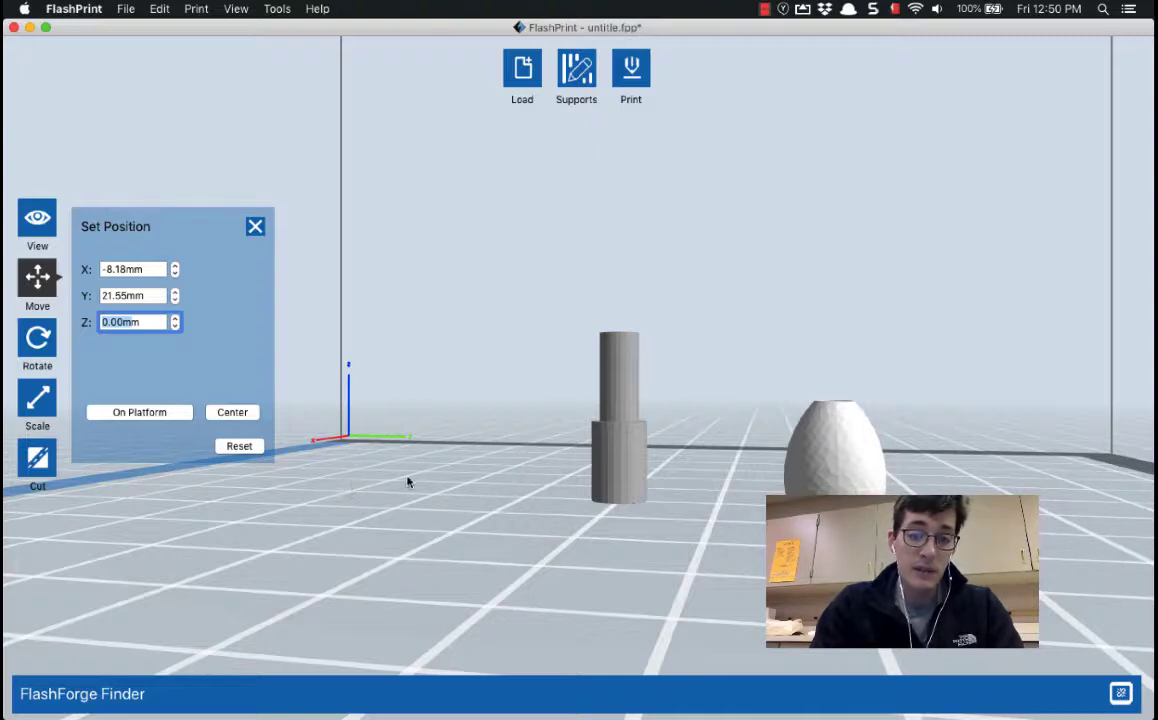
left_click_drag(349, 472, 326, 480)
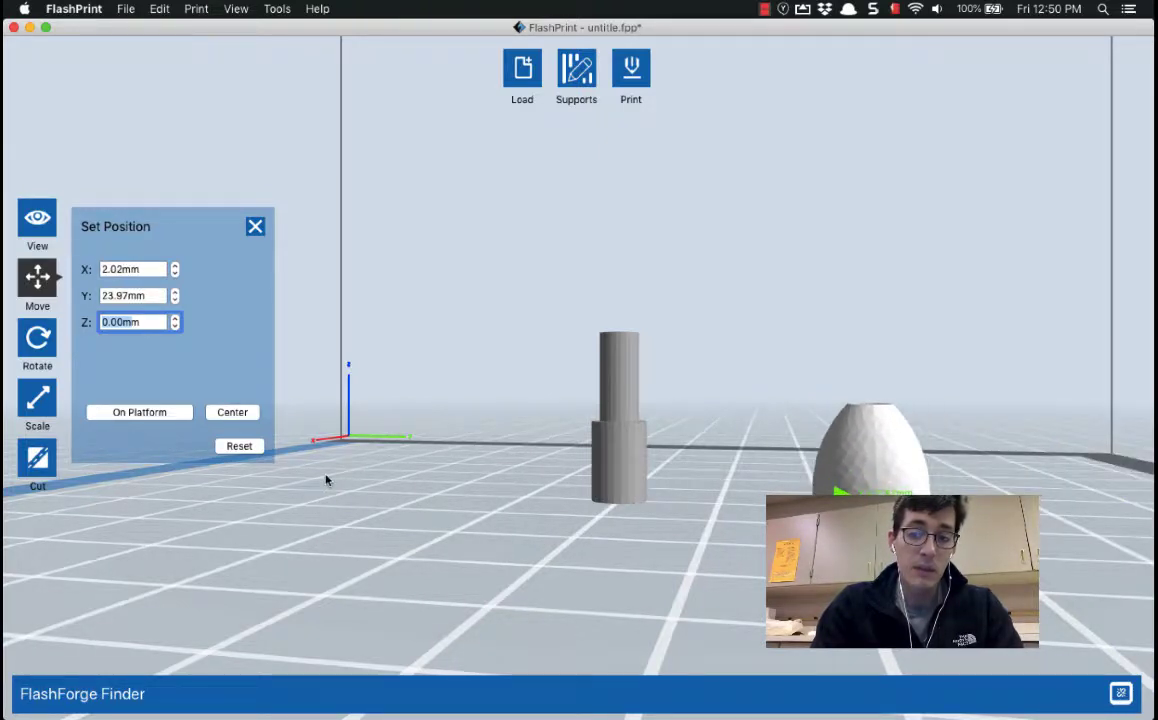
Step: Move the pin and the bud to the platform corner at the axes, with the bud at about X -47 mm, Y -38 mm
left_click(37, 222)
left_click_drag(530, 483, 371, 482)
scroll(456, 502, "down", 5)
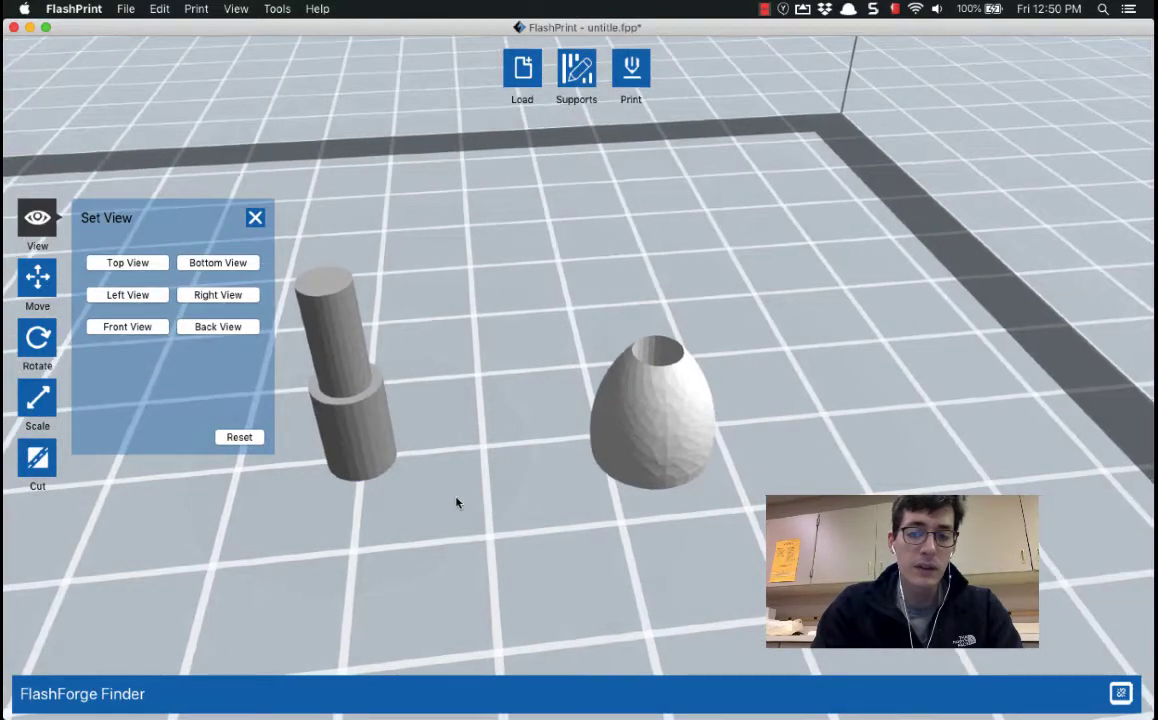
left_click_drag(377, 554, 498, 470)
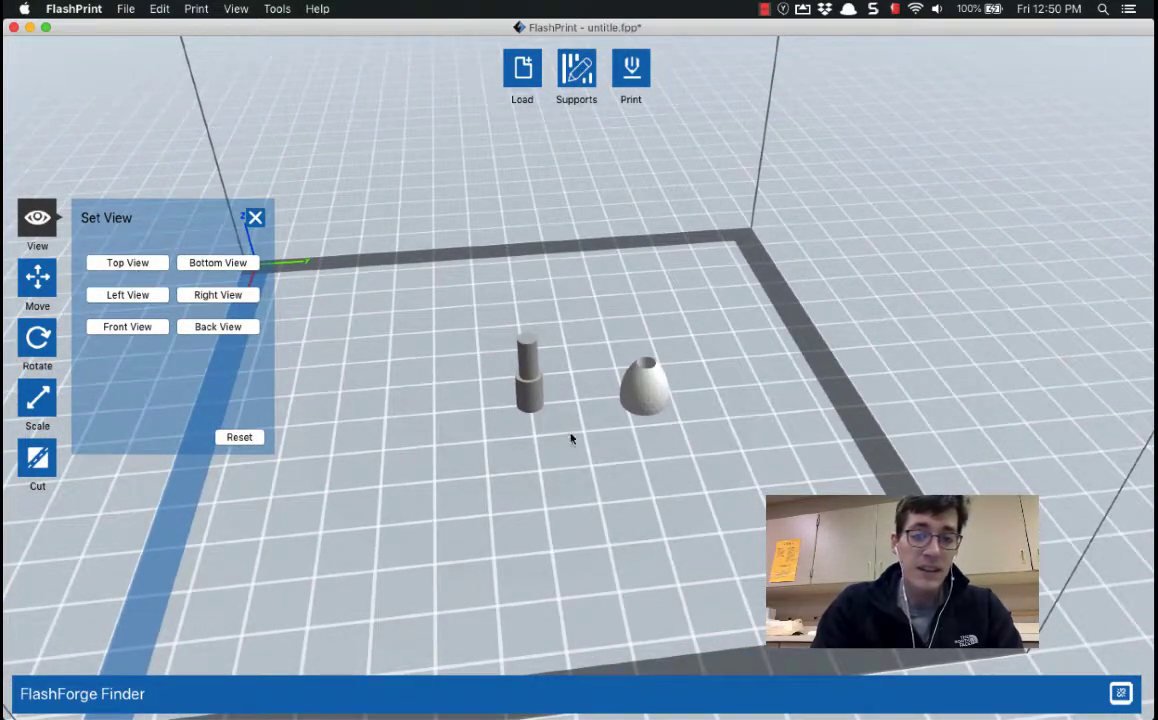
left_click(542, 399)
left_click_drag(542, 399, 516, 396)
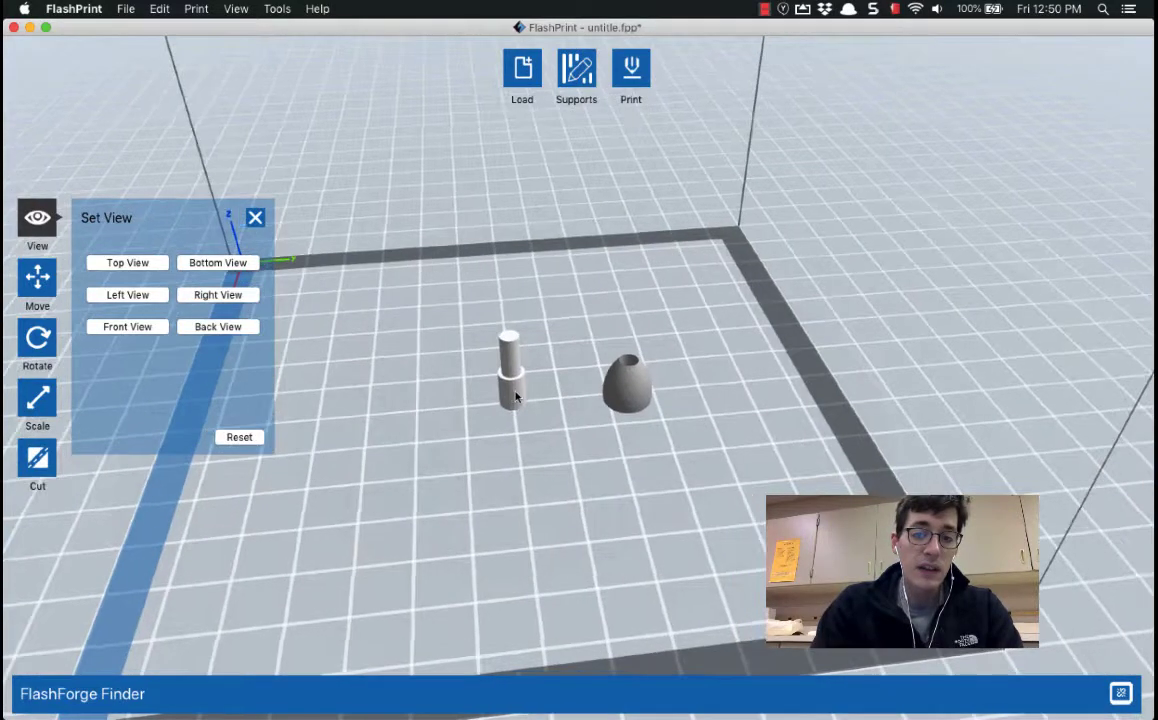
left_click(37, 280)
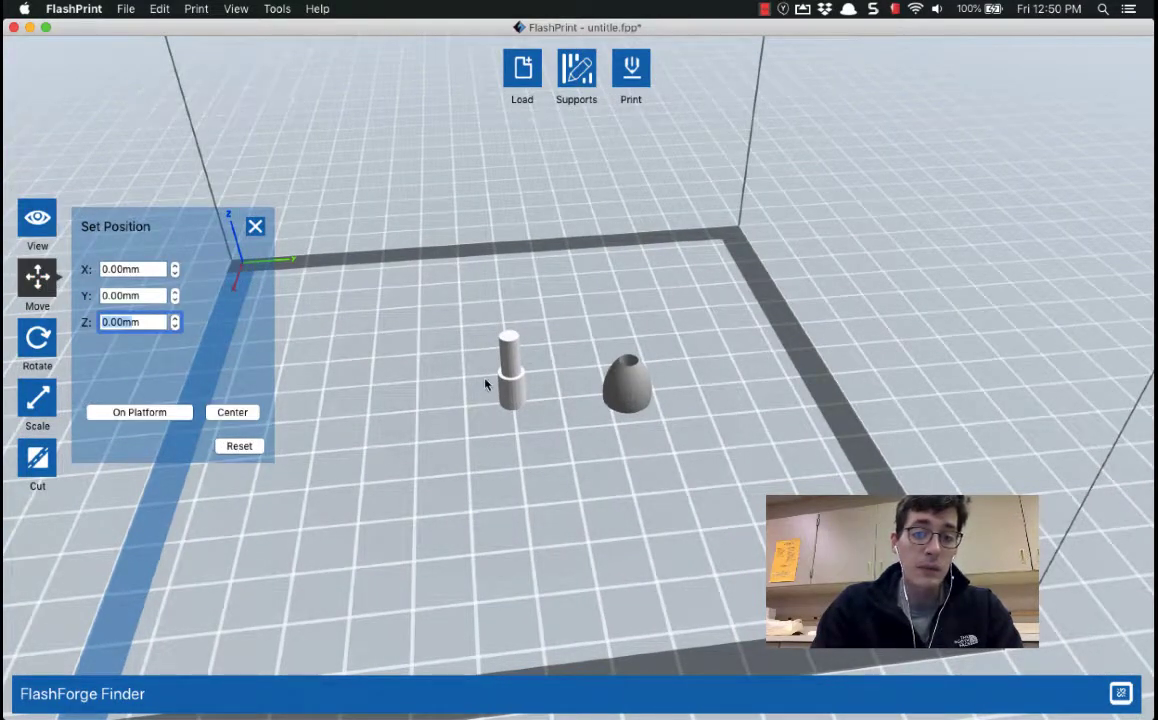
left_click_drag(508, 388, 292, 280)
left_click_drag(640, 387, 360, 292)
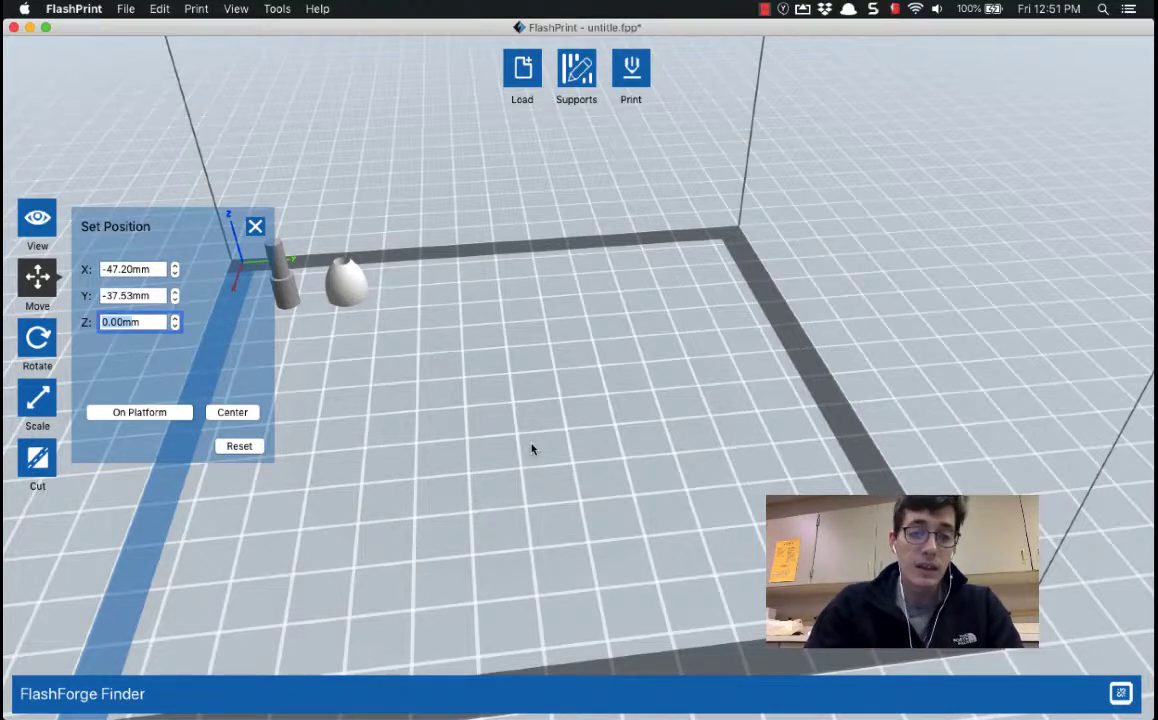
Step: Set up the print with the raft enabled and the resolution at Low (Faster)
left_click(630, 70)
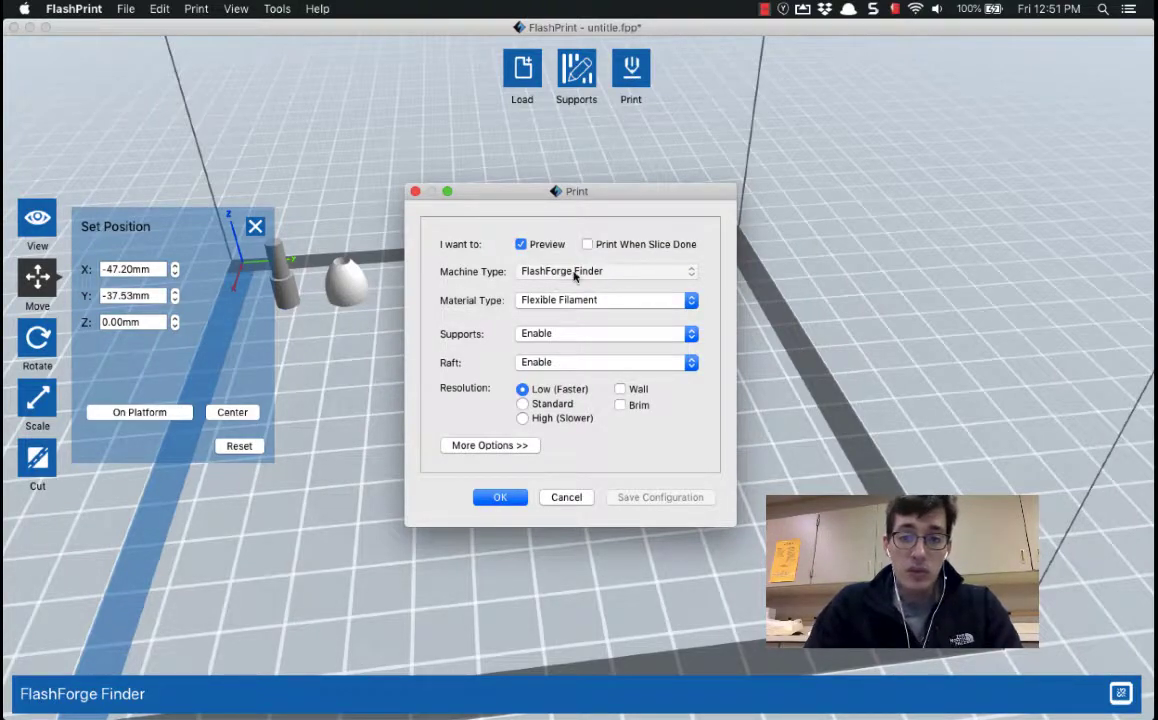
mouse_move(614, 280)
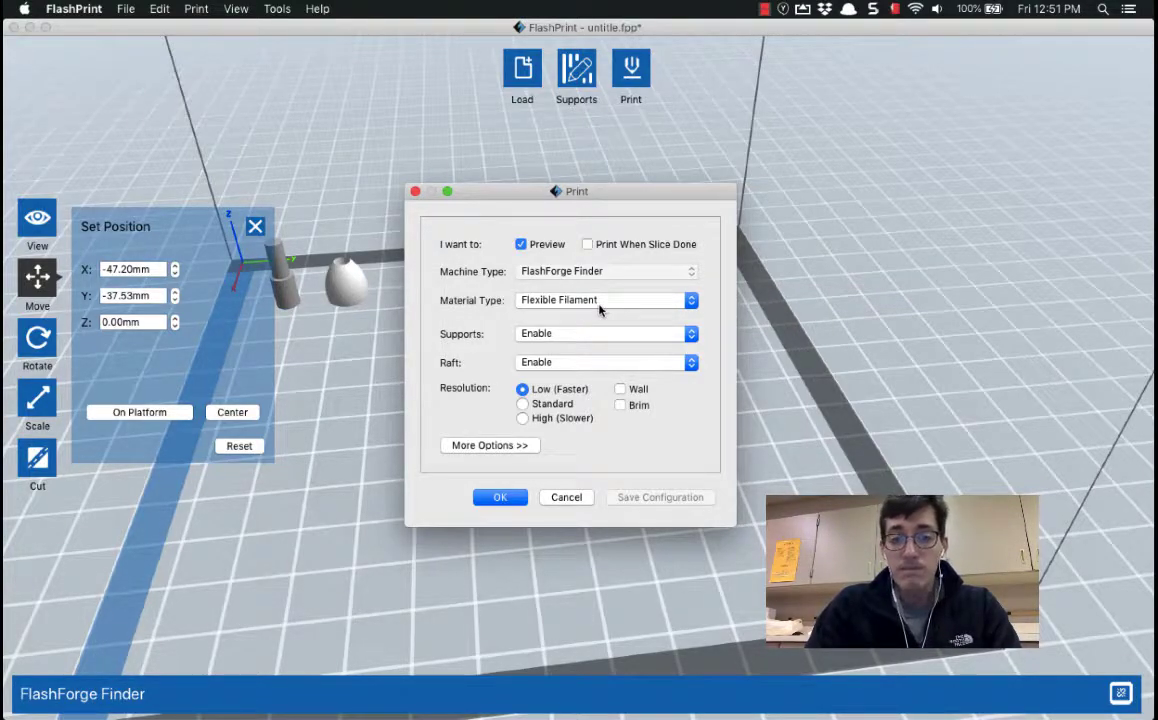
mouse_move(597, 341)
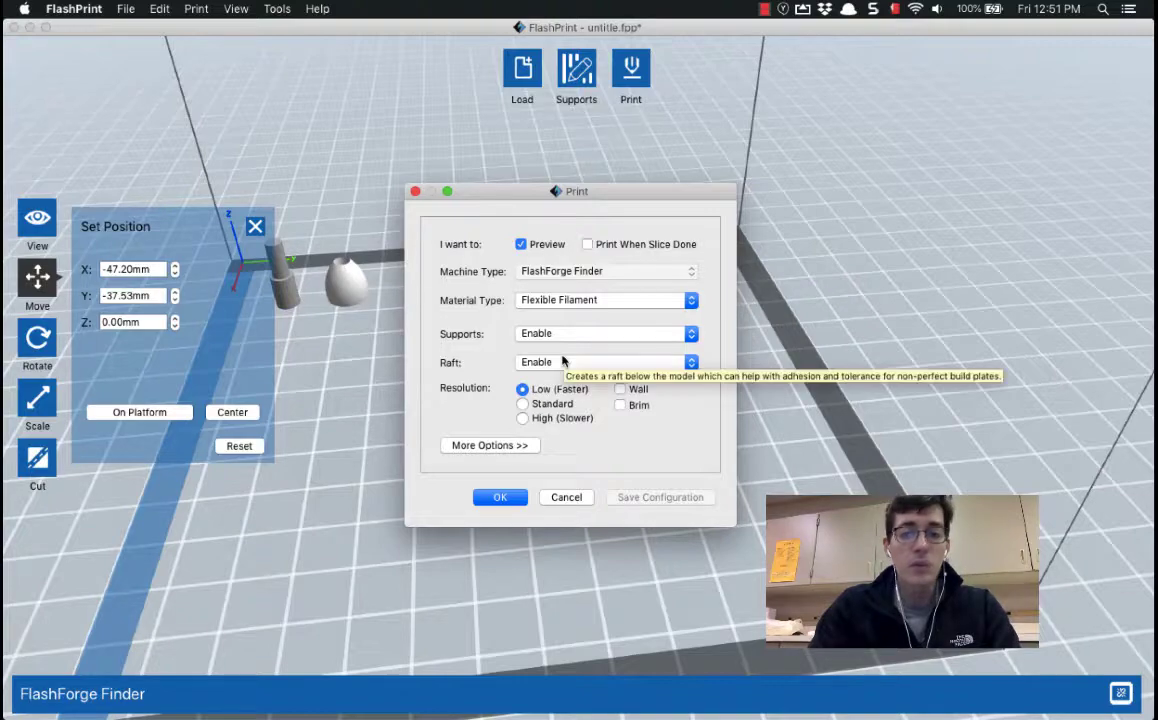
left_click(562, 362)
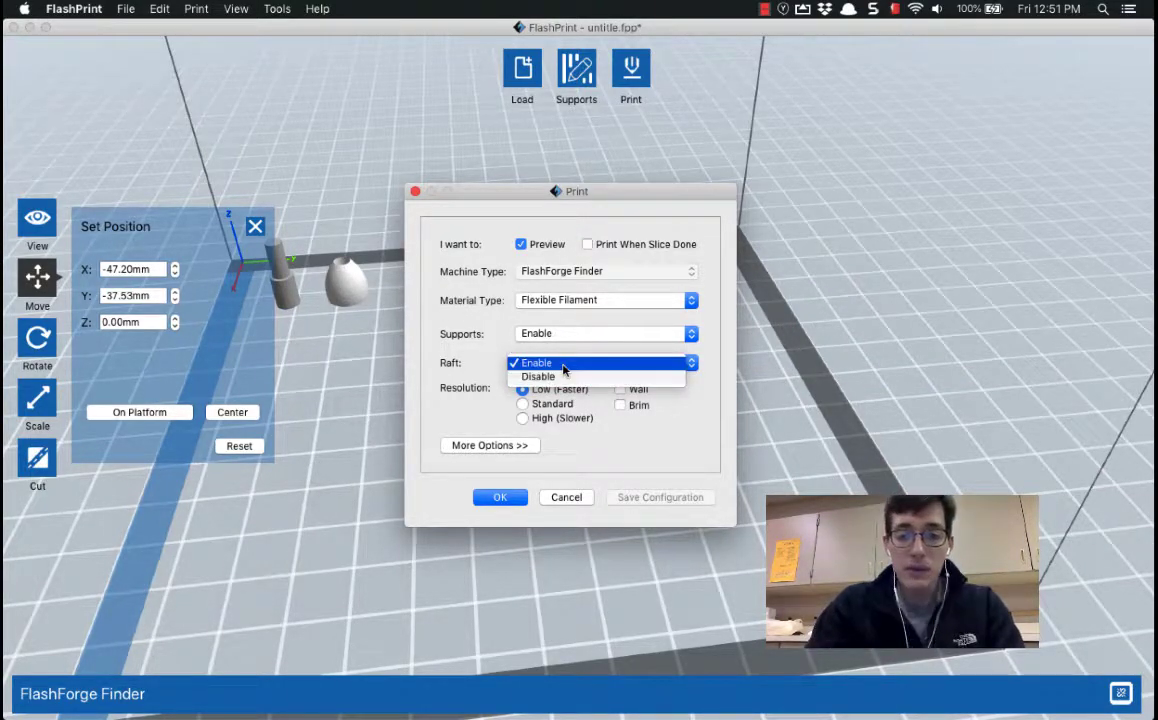
left_click(563, 365)
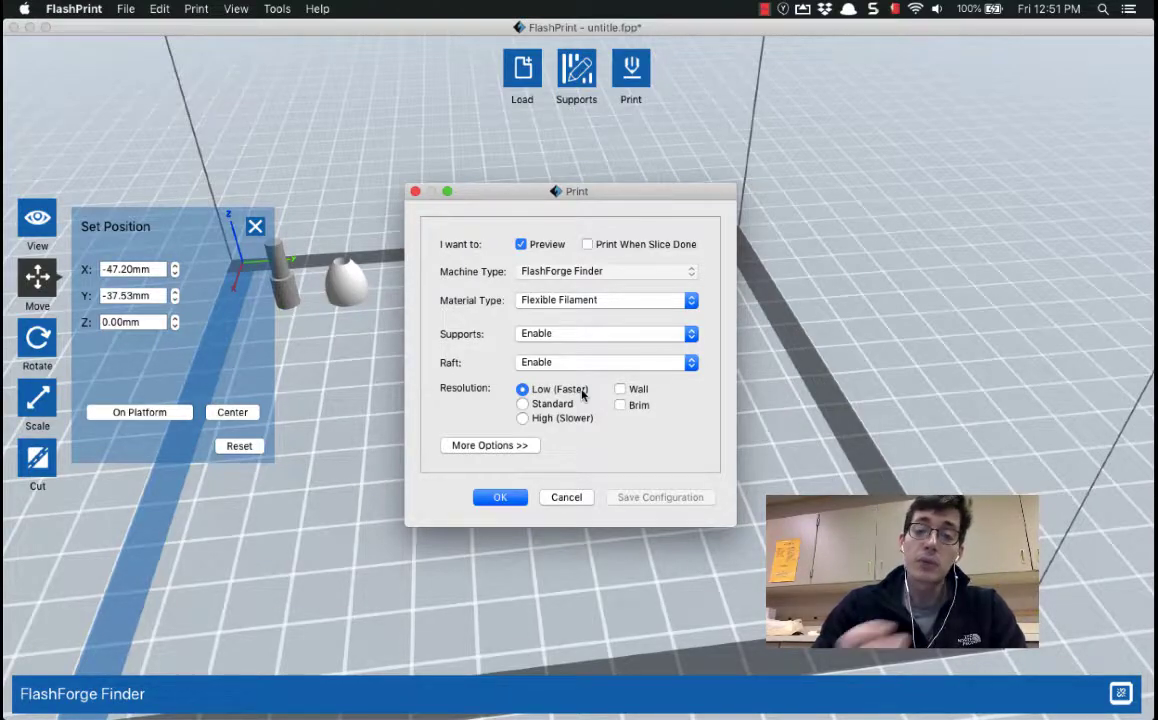
left_click(557, 403)
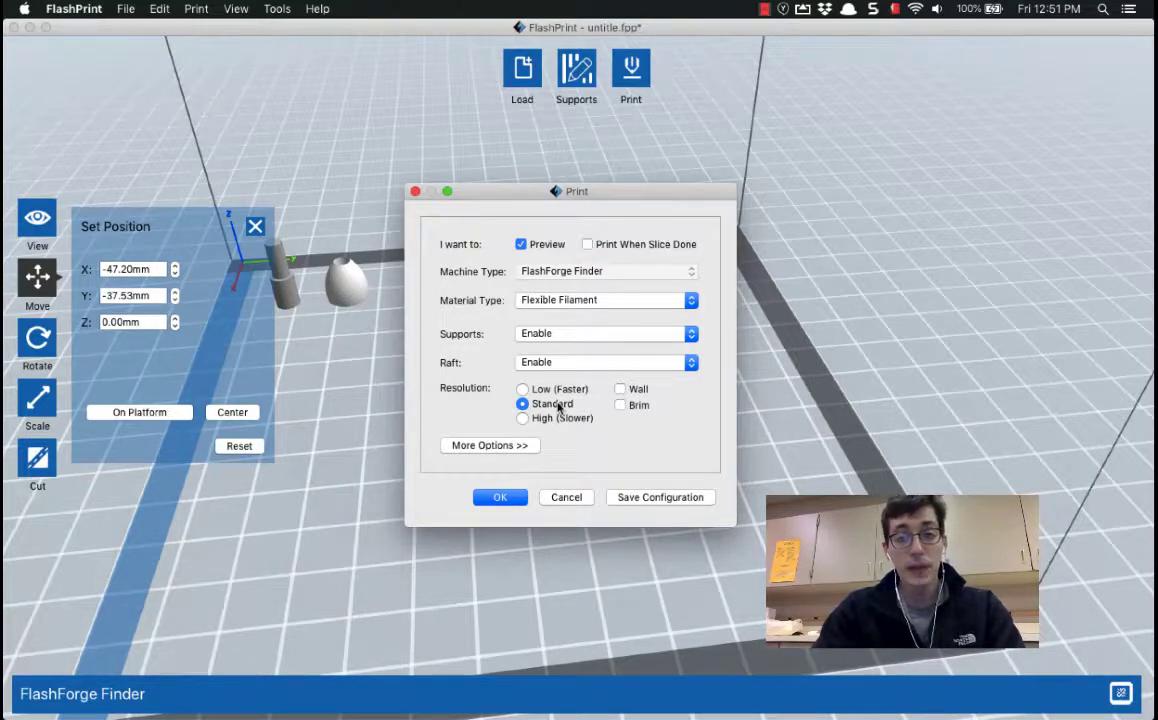
left_click(523, 389)
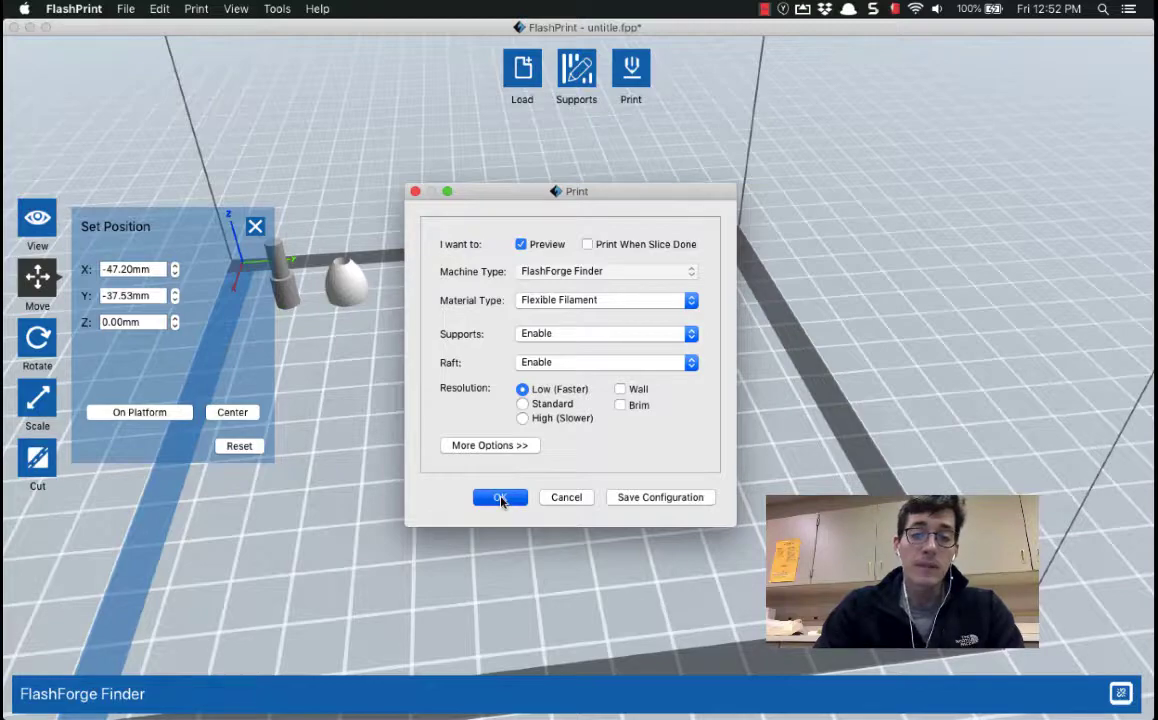
Step: Slice the pin and bud, saving the result to the Desktop as a .gx file named demo
left_click(501, 500)
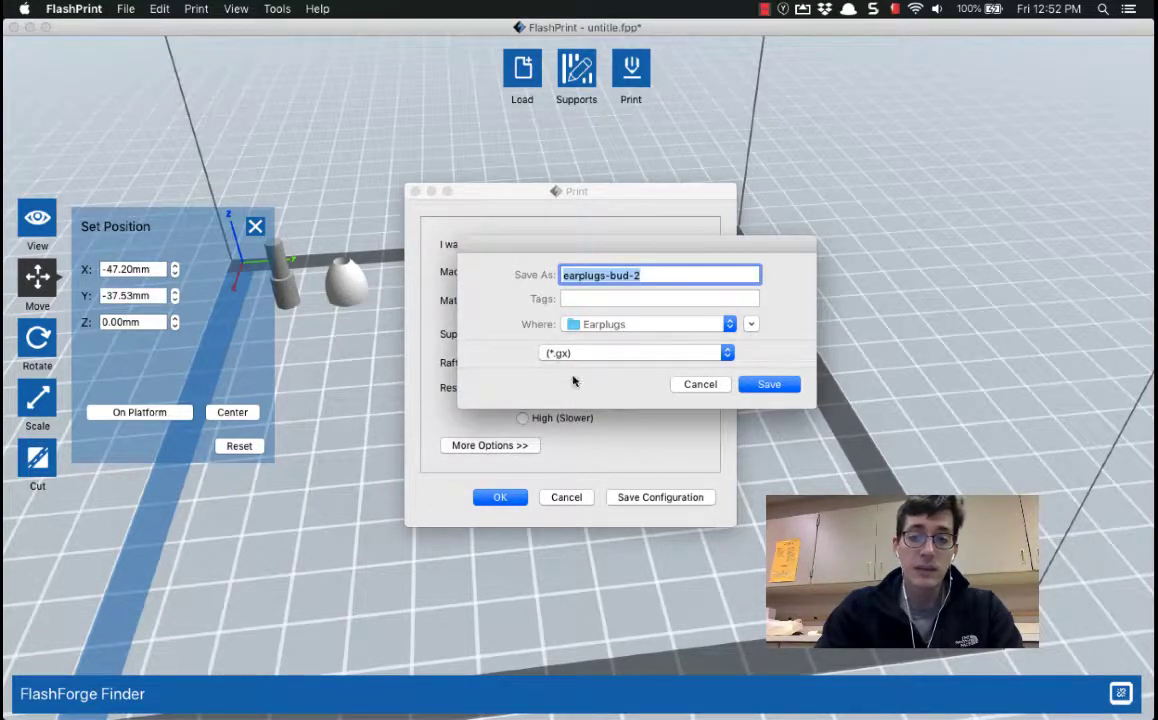
type("demo")
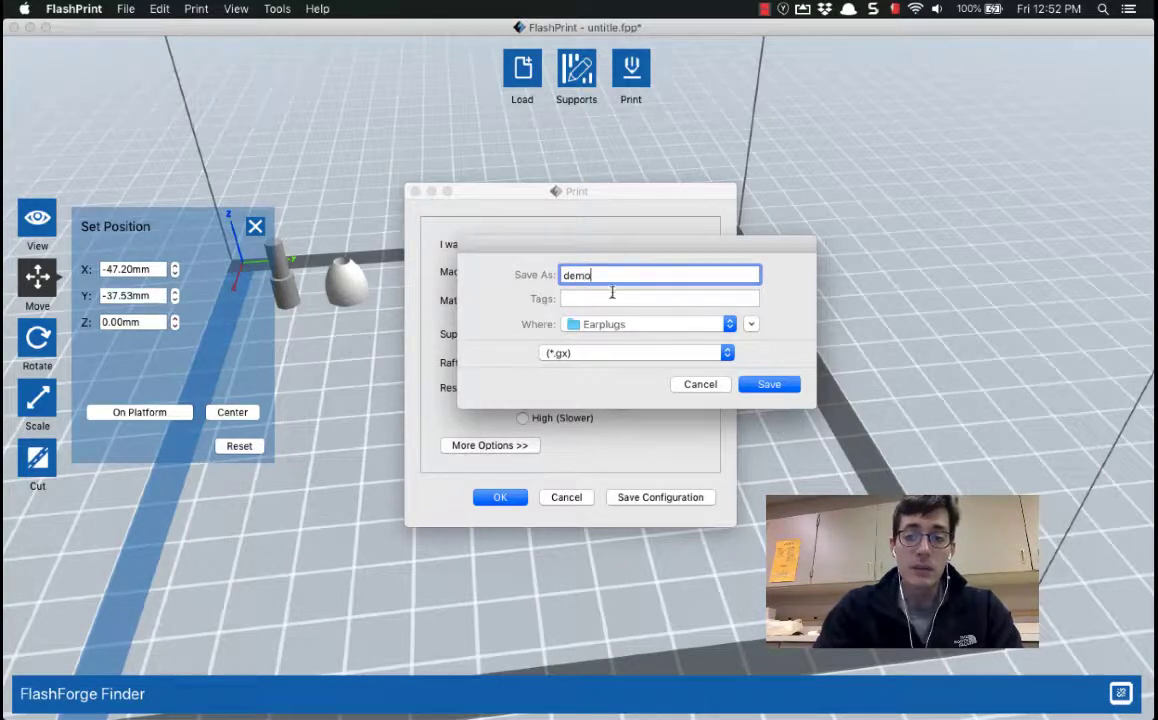
left_click(618, 330)
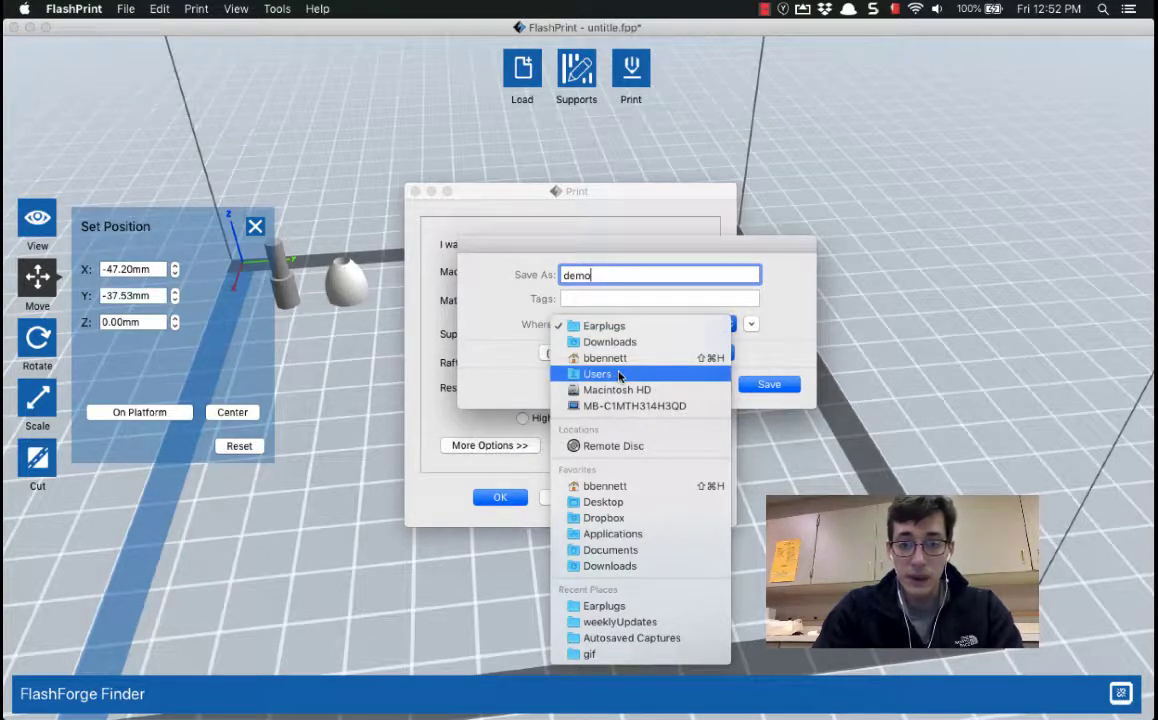
left_click(595, 502)
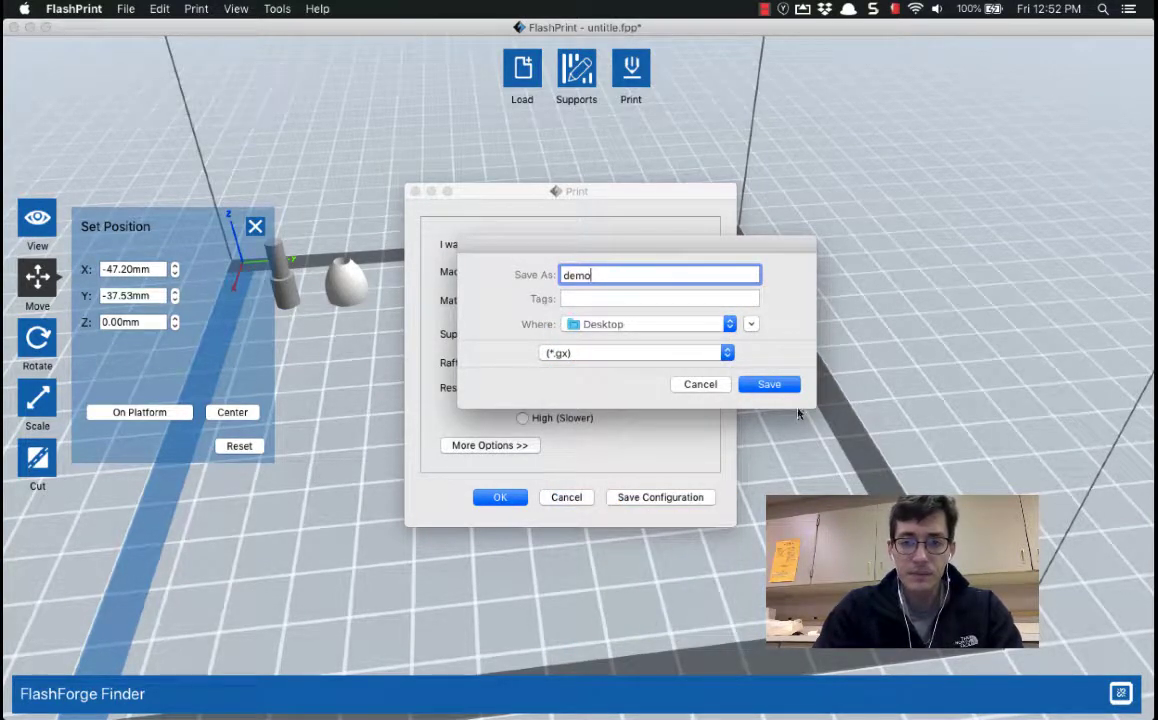
left_click(771, 388)
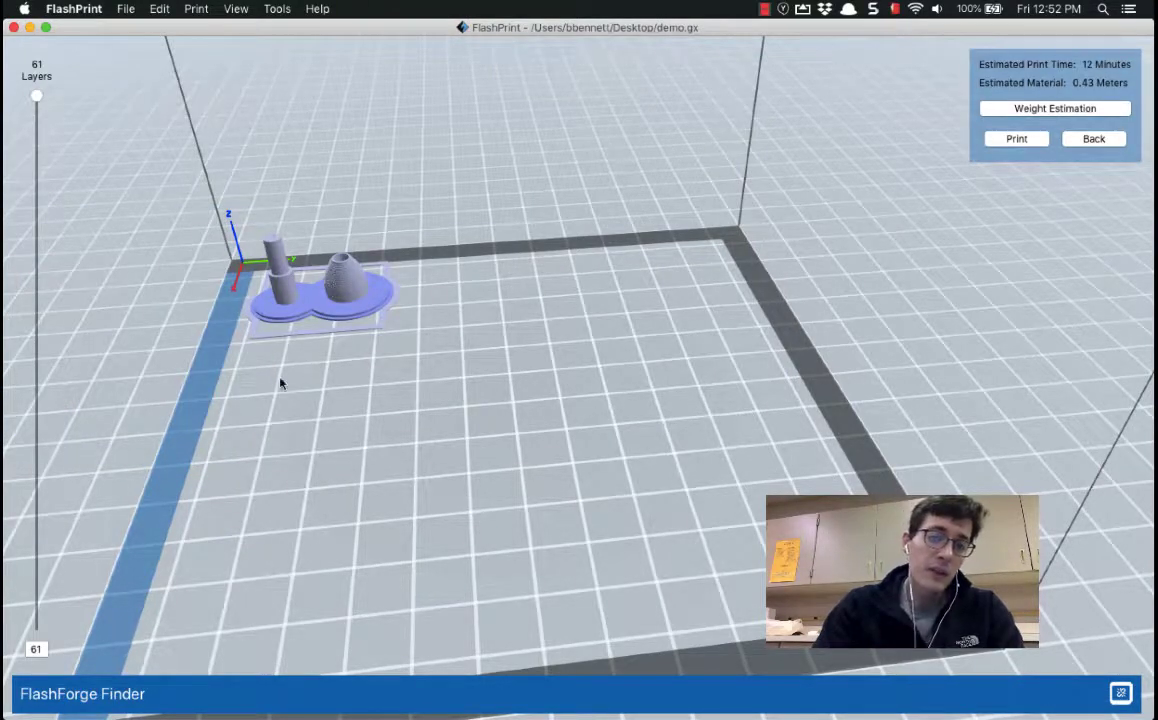
Step: Examine the sliced pin and bud with their raft up close, checking the layers in the preview
left_click_drag(279, 378, 407, 442)
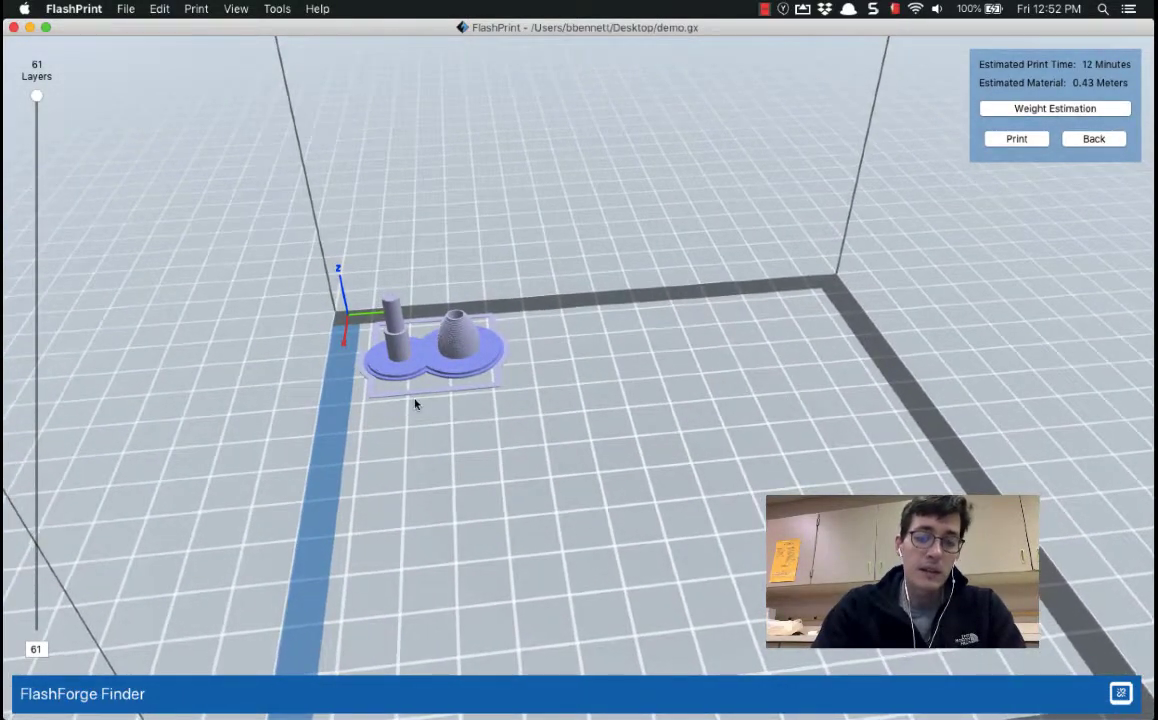
scroll(416, 404, "up", 8)
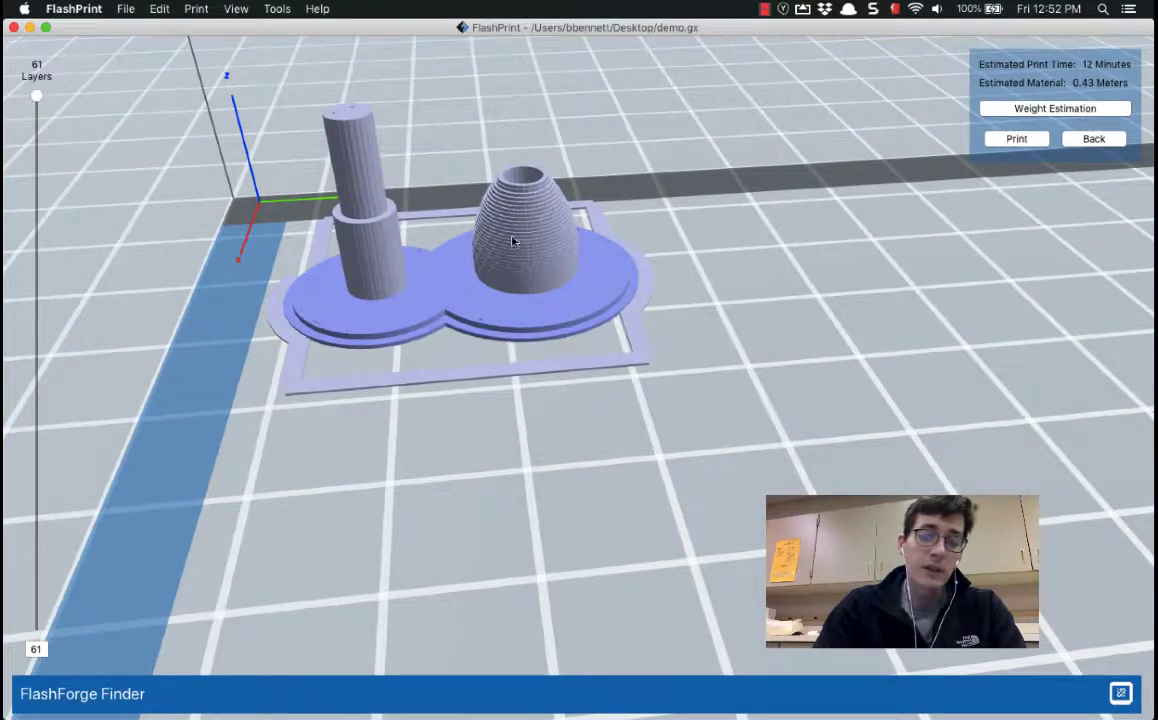
left_click(37, 102)
mouse_move(37, 102)
left_mouse_down()
mouse_move(39, 605)
mouse_move(34, 92)
left_mouse_up()
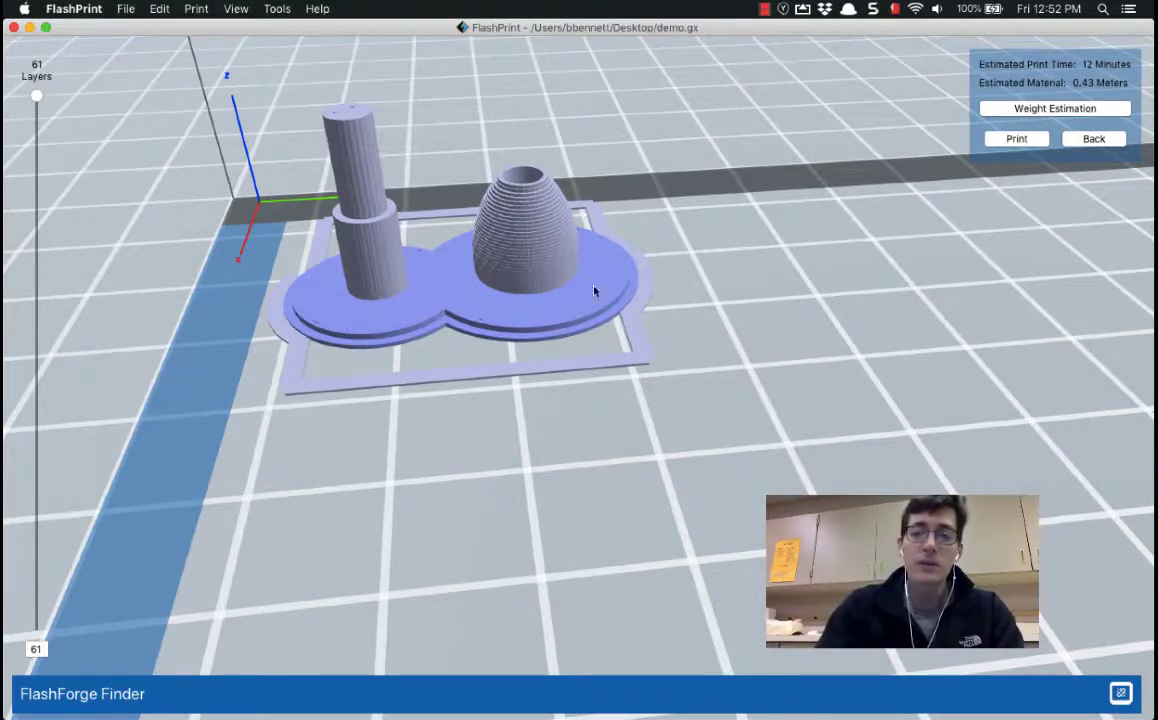
Step: Return from the slice preview to the model and disable the raft in the print settings
left_click(1094, 138)
left_click(631, 70)
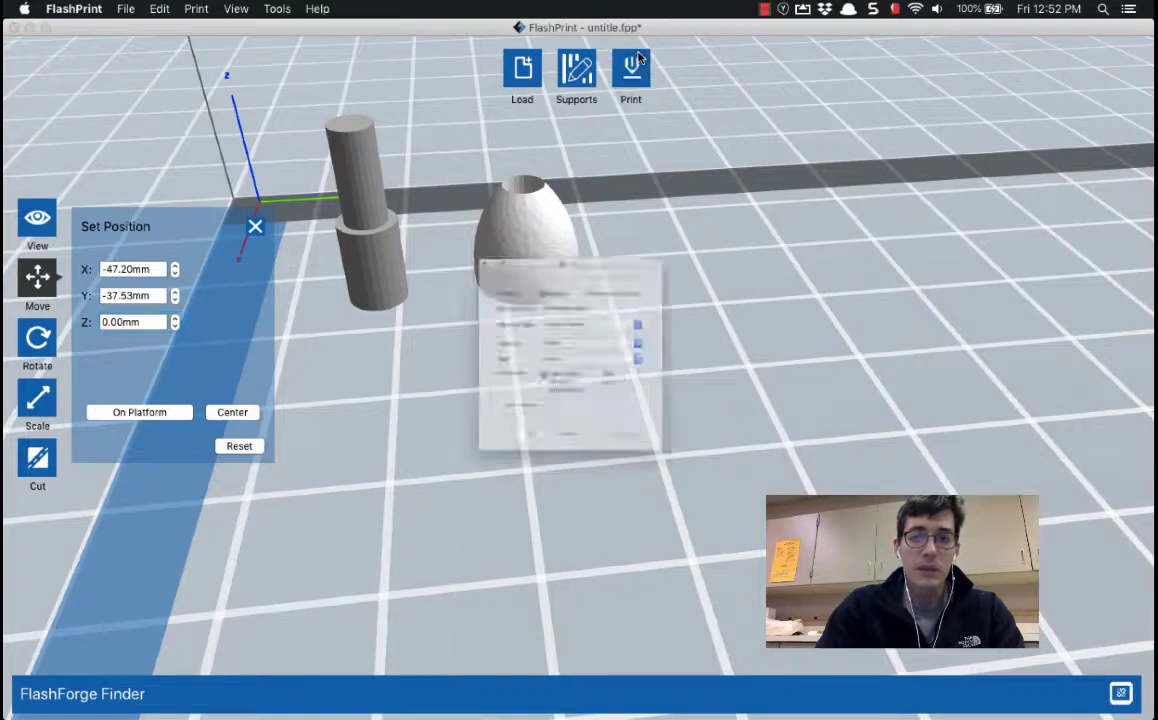
left_click(550, 363)
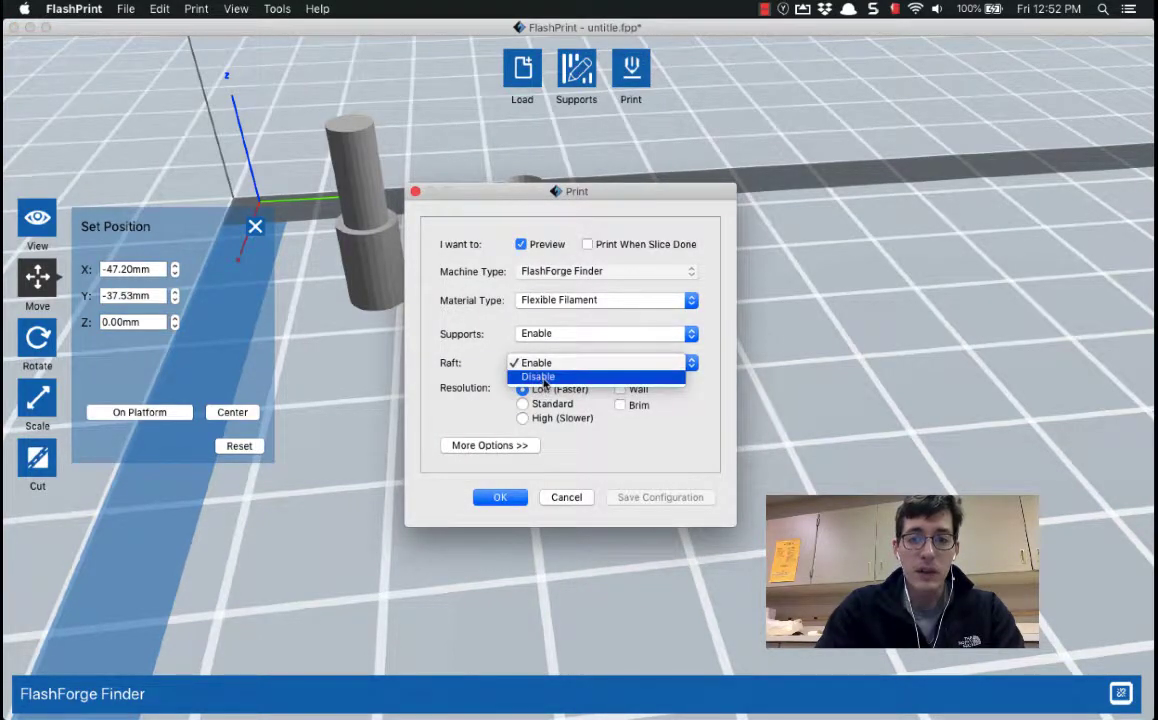
left_click(540, 377)
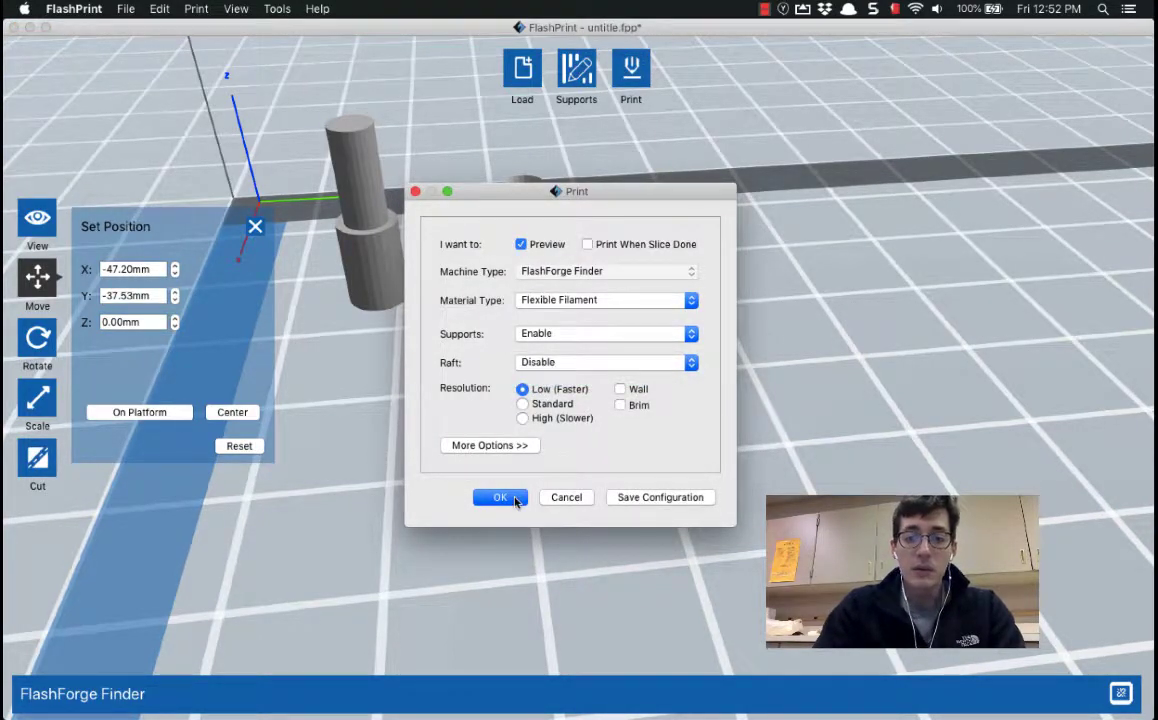
Step: Slice the models again and save the result as demo on the Desktop, replacing the existing .gx file
left_click(500, 497)
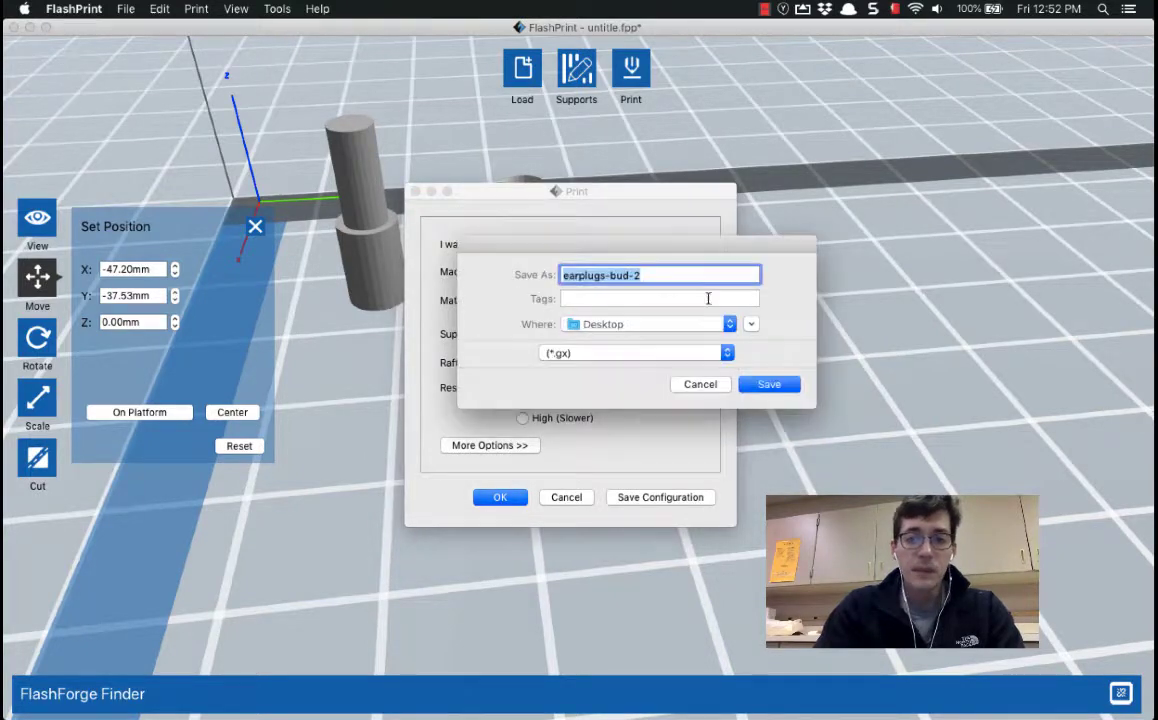
type("demo")
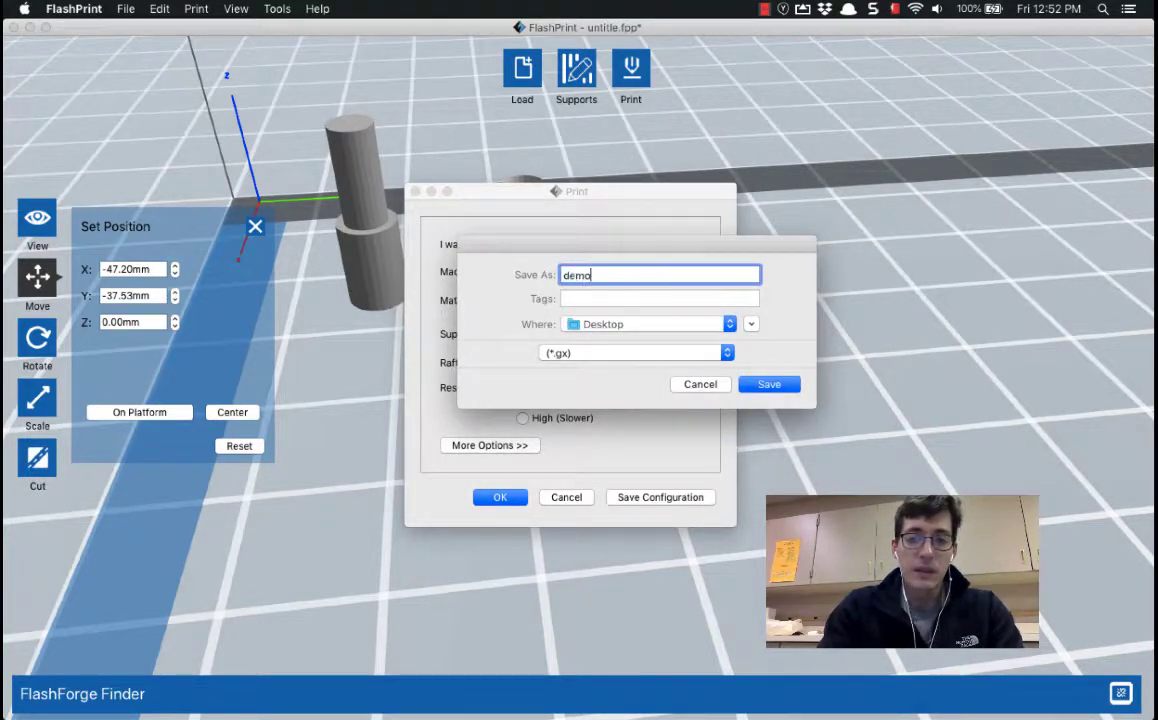
left_click(769, 387)
left_click(693, 388)
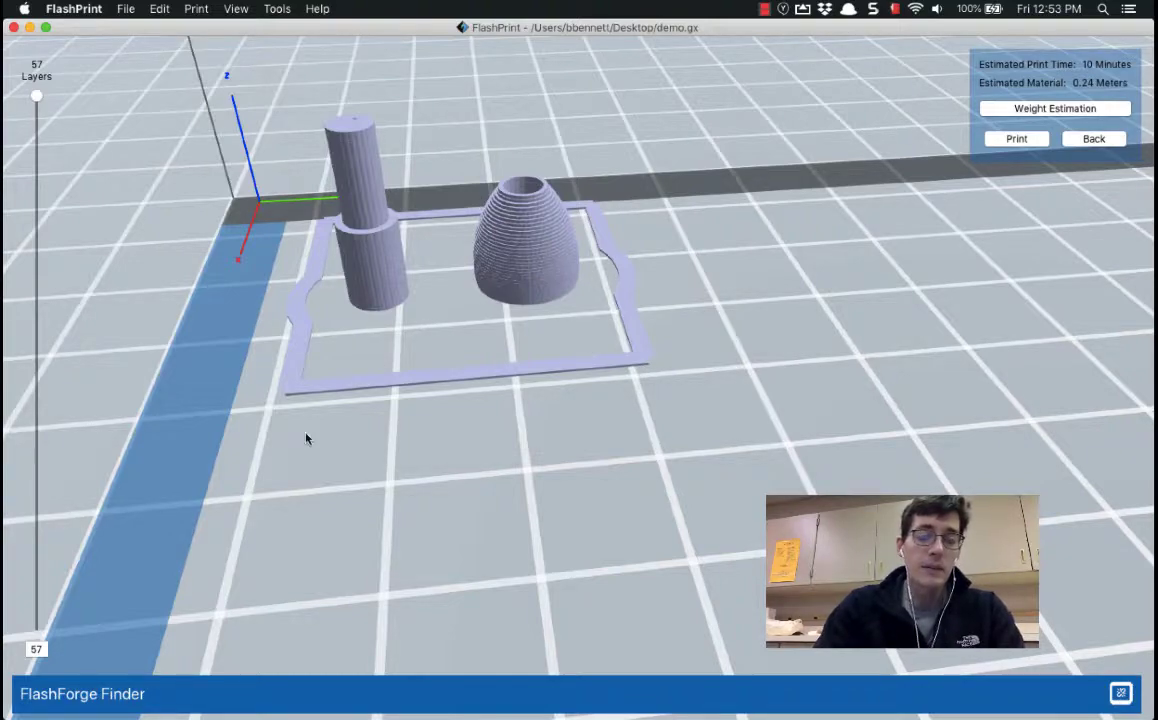
Step: Inspect the raft-free slice of the pin and bud from several sides and check its layers
left_click_drag(355, 440, 493, 438)
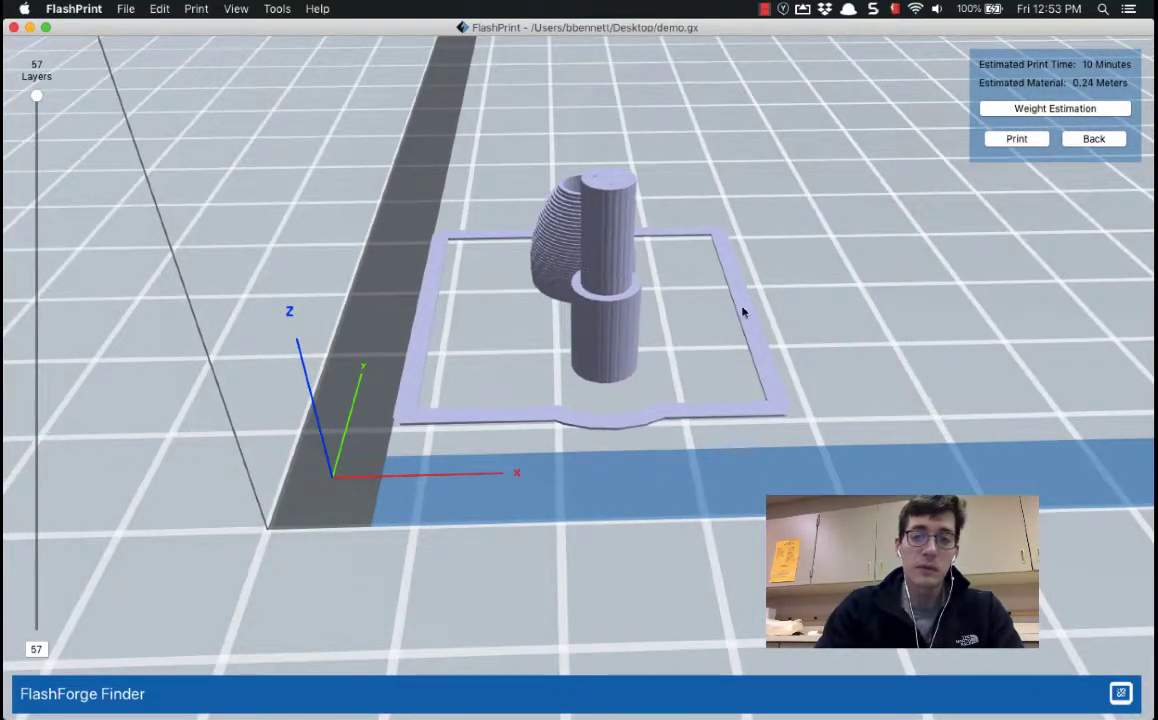
left_click_drag(858, 324, 681, 291)
mouse_move(36, 96)
left_mouse_down()
mouse_move(45, 527)
mouse_move(36, 96)
left_mouse_up()
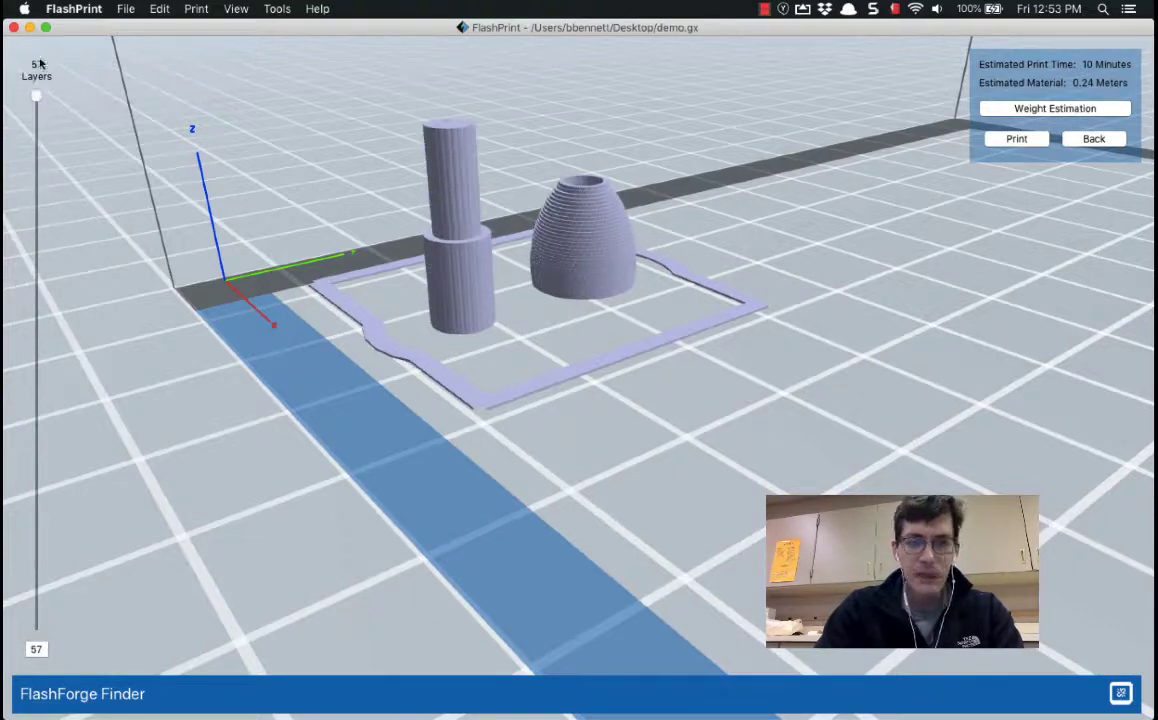